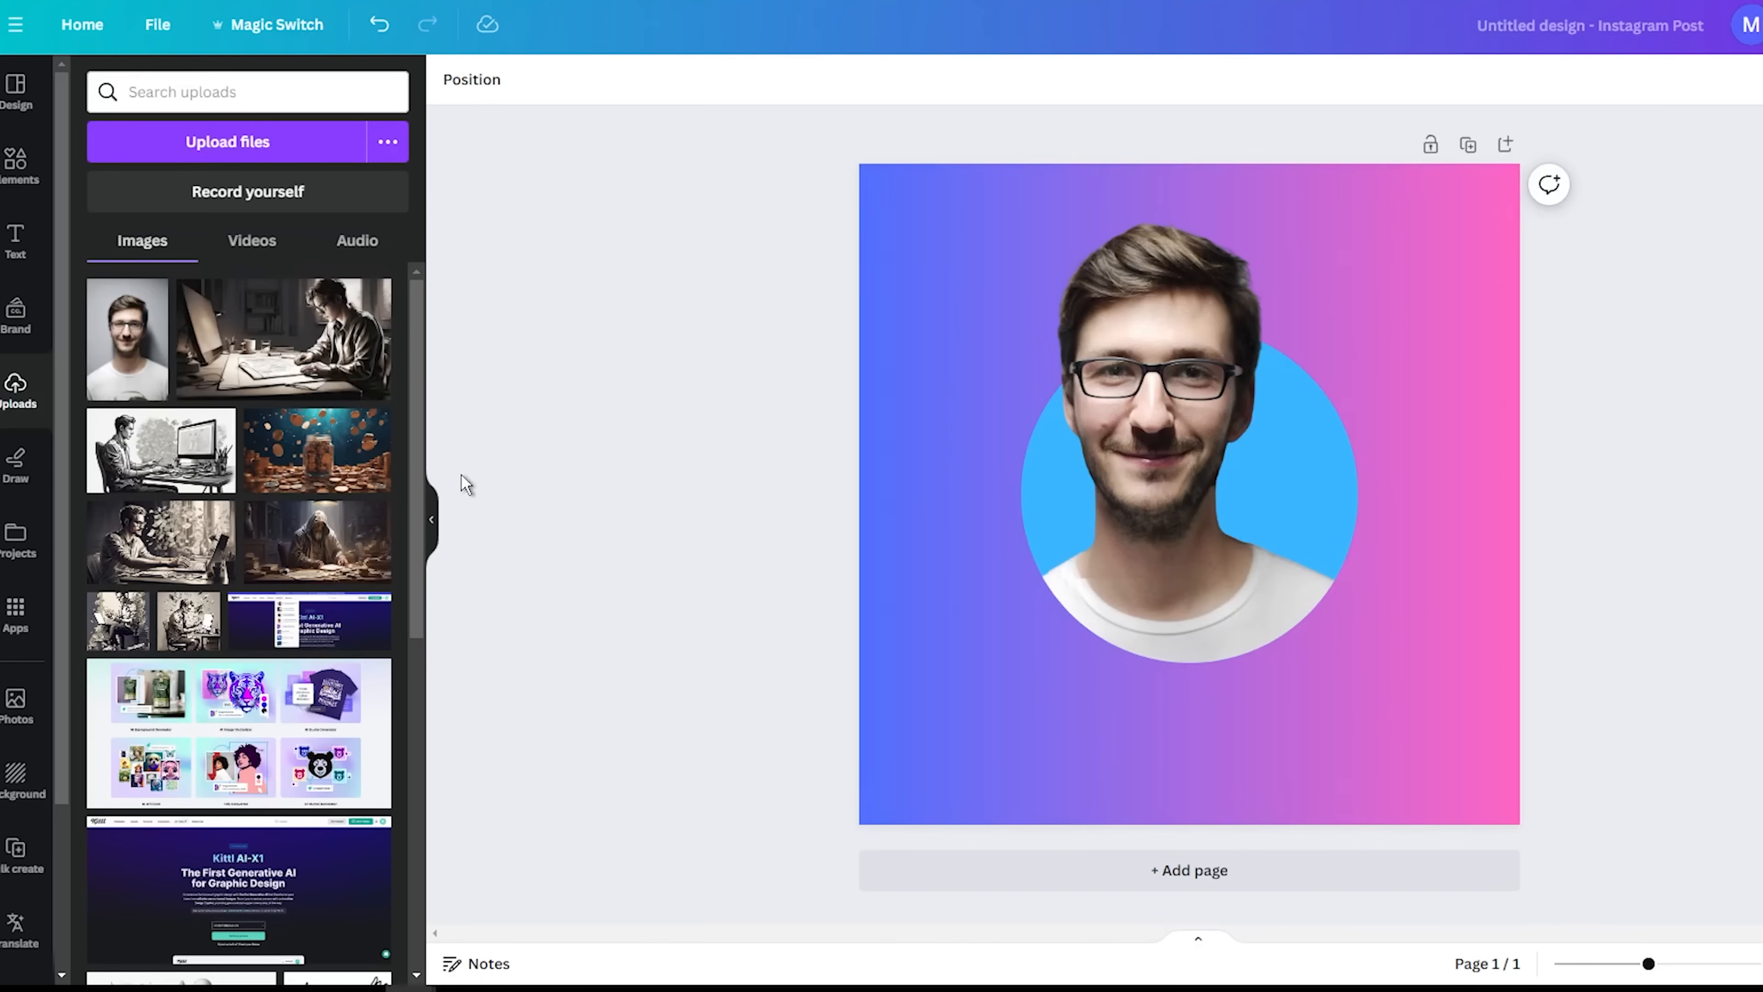
# Try solid orange, red and several gradients as the page background, settling on the pale yellow-to-pink gradient
pyautogui.click(926, 165)
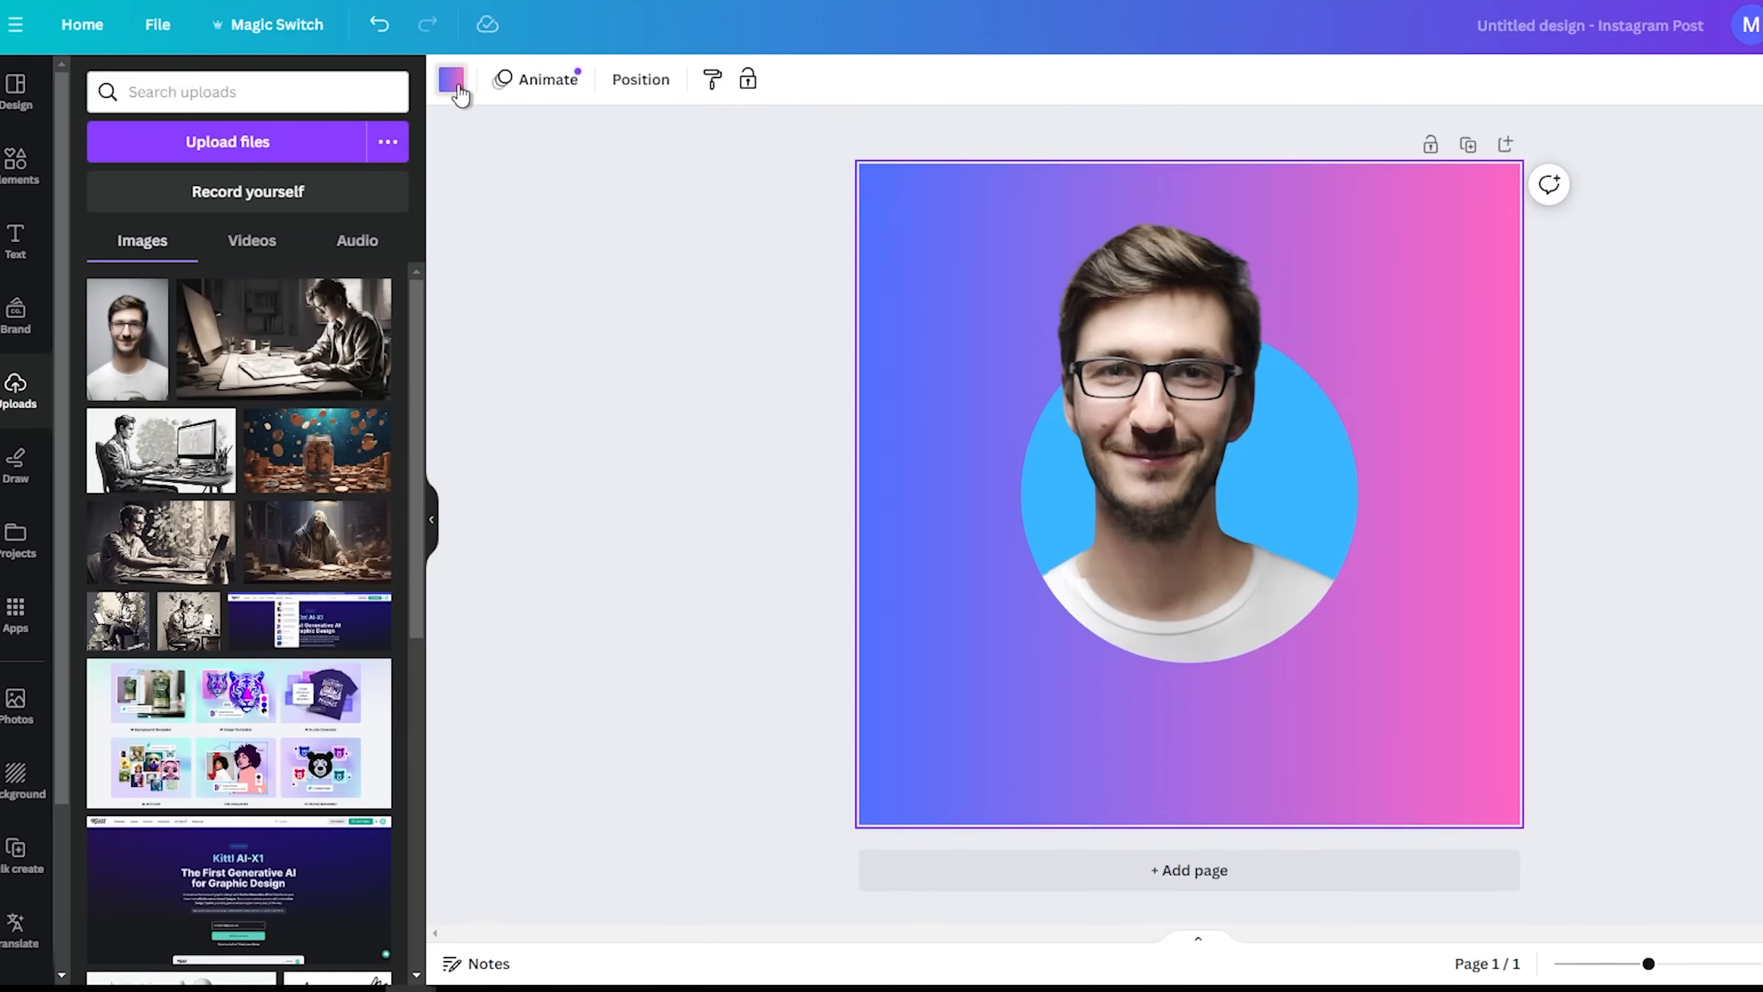
pyautogui.click(458, 89)
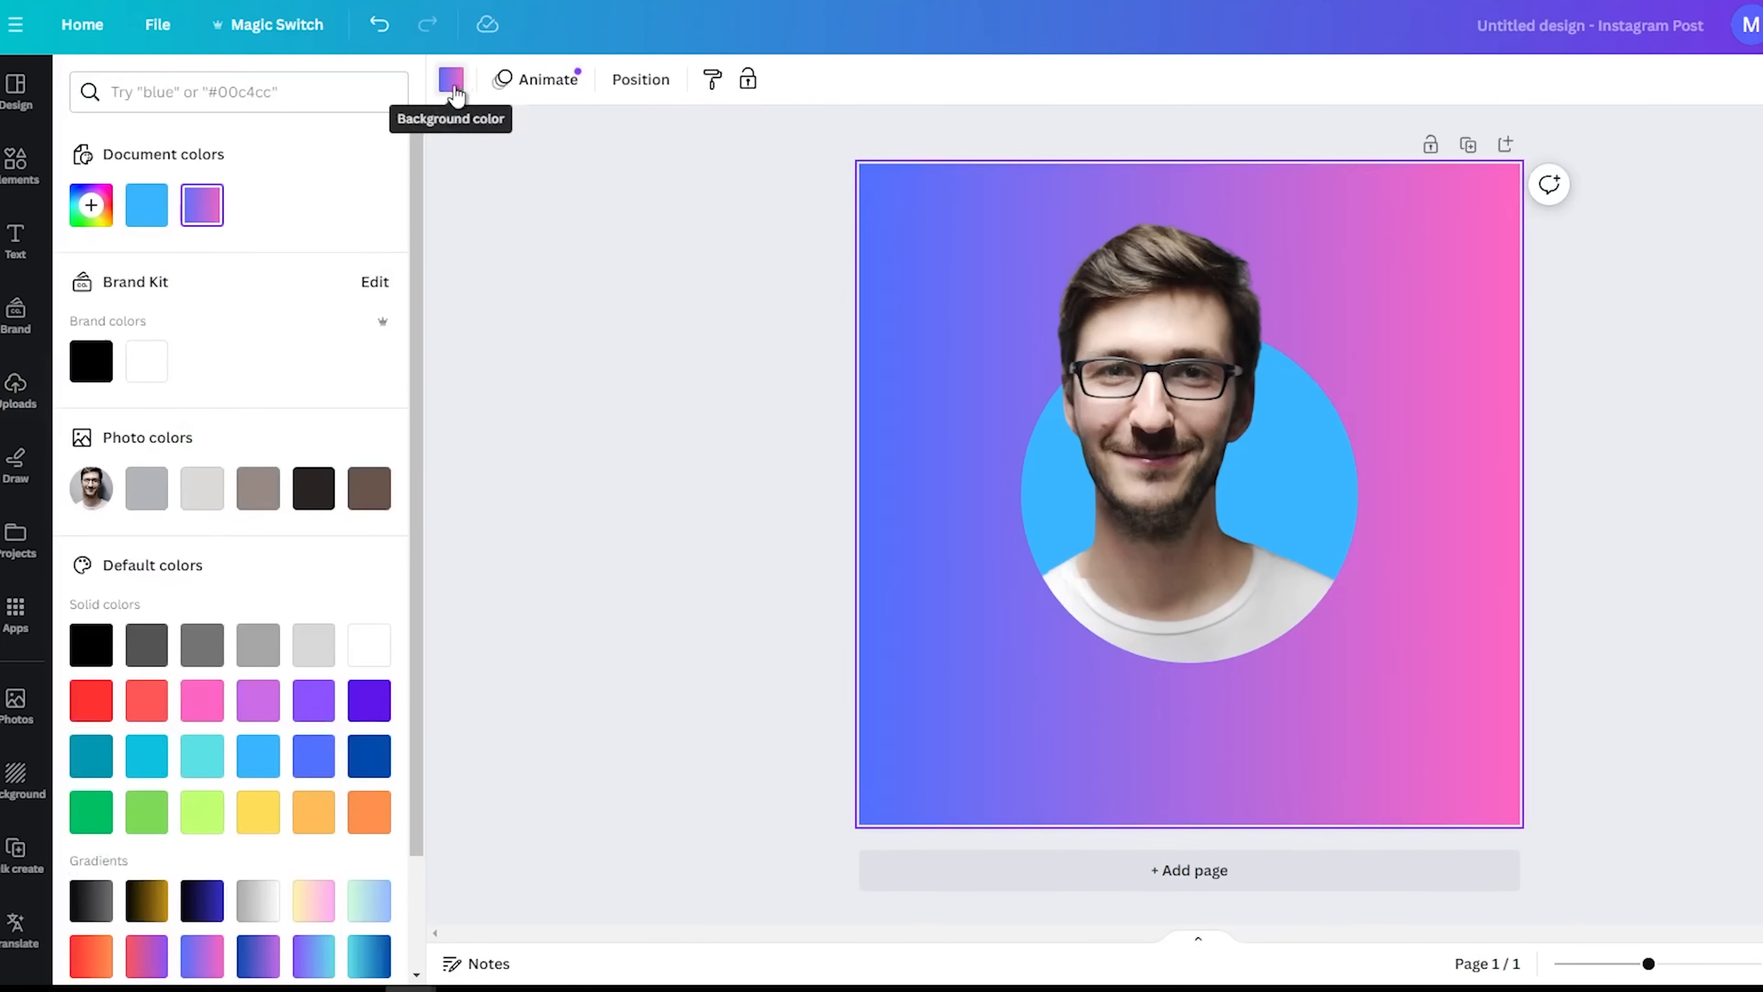
pyautogui.click(365, 829)
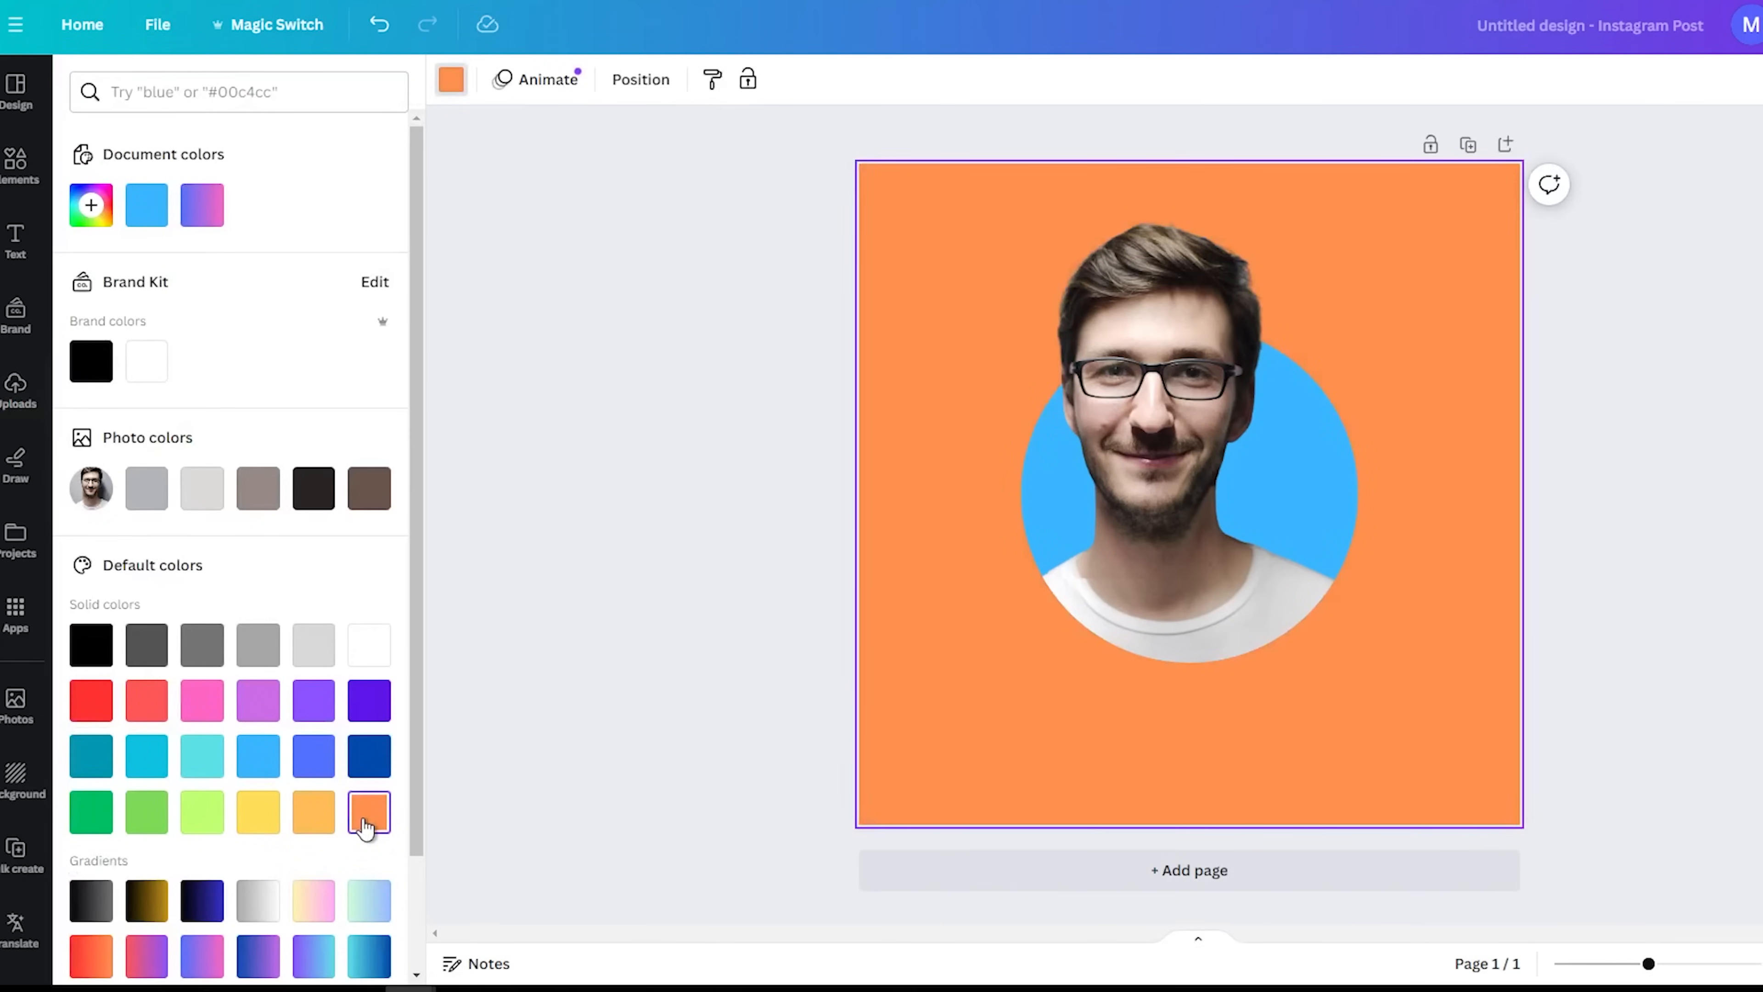
pyautogui.scroll(-2, 361, 822)
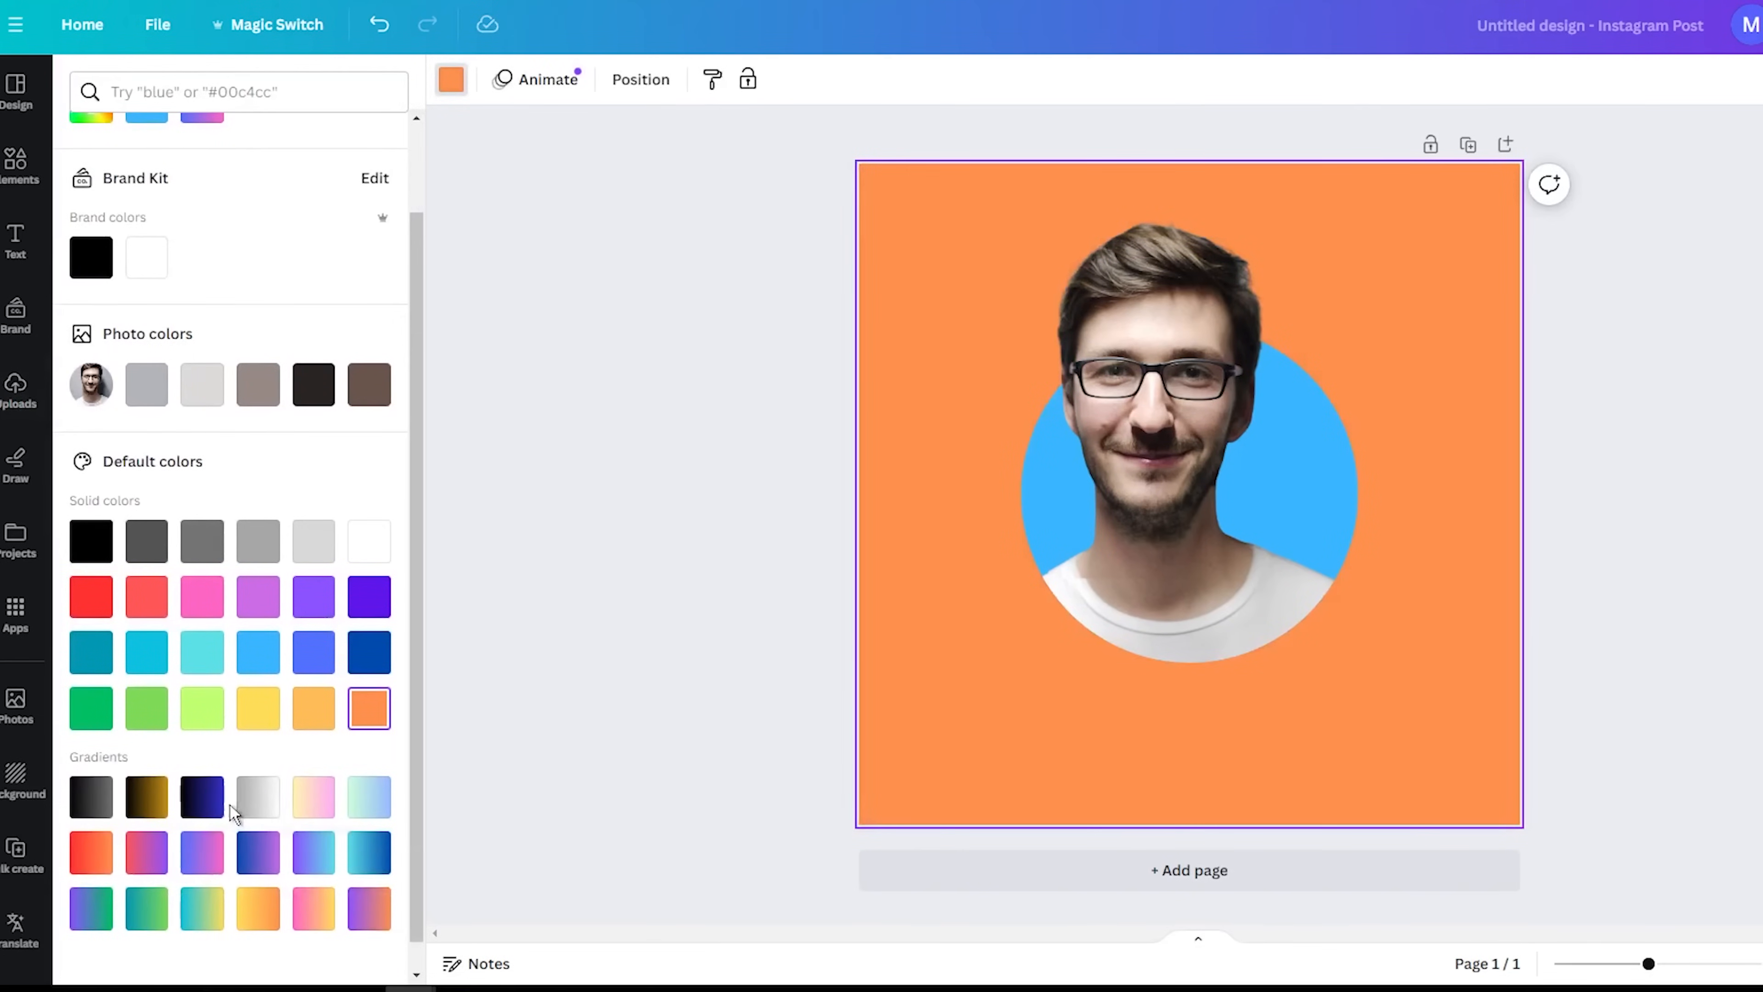
pyautogui.click(147, 918)
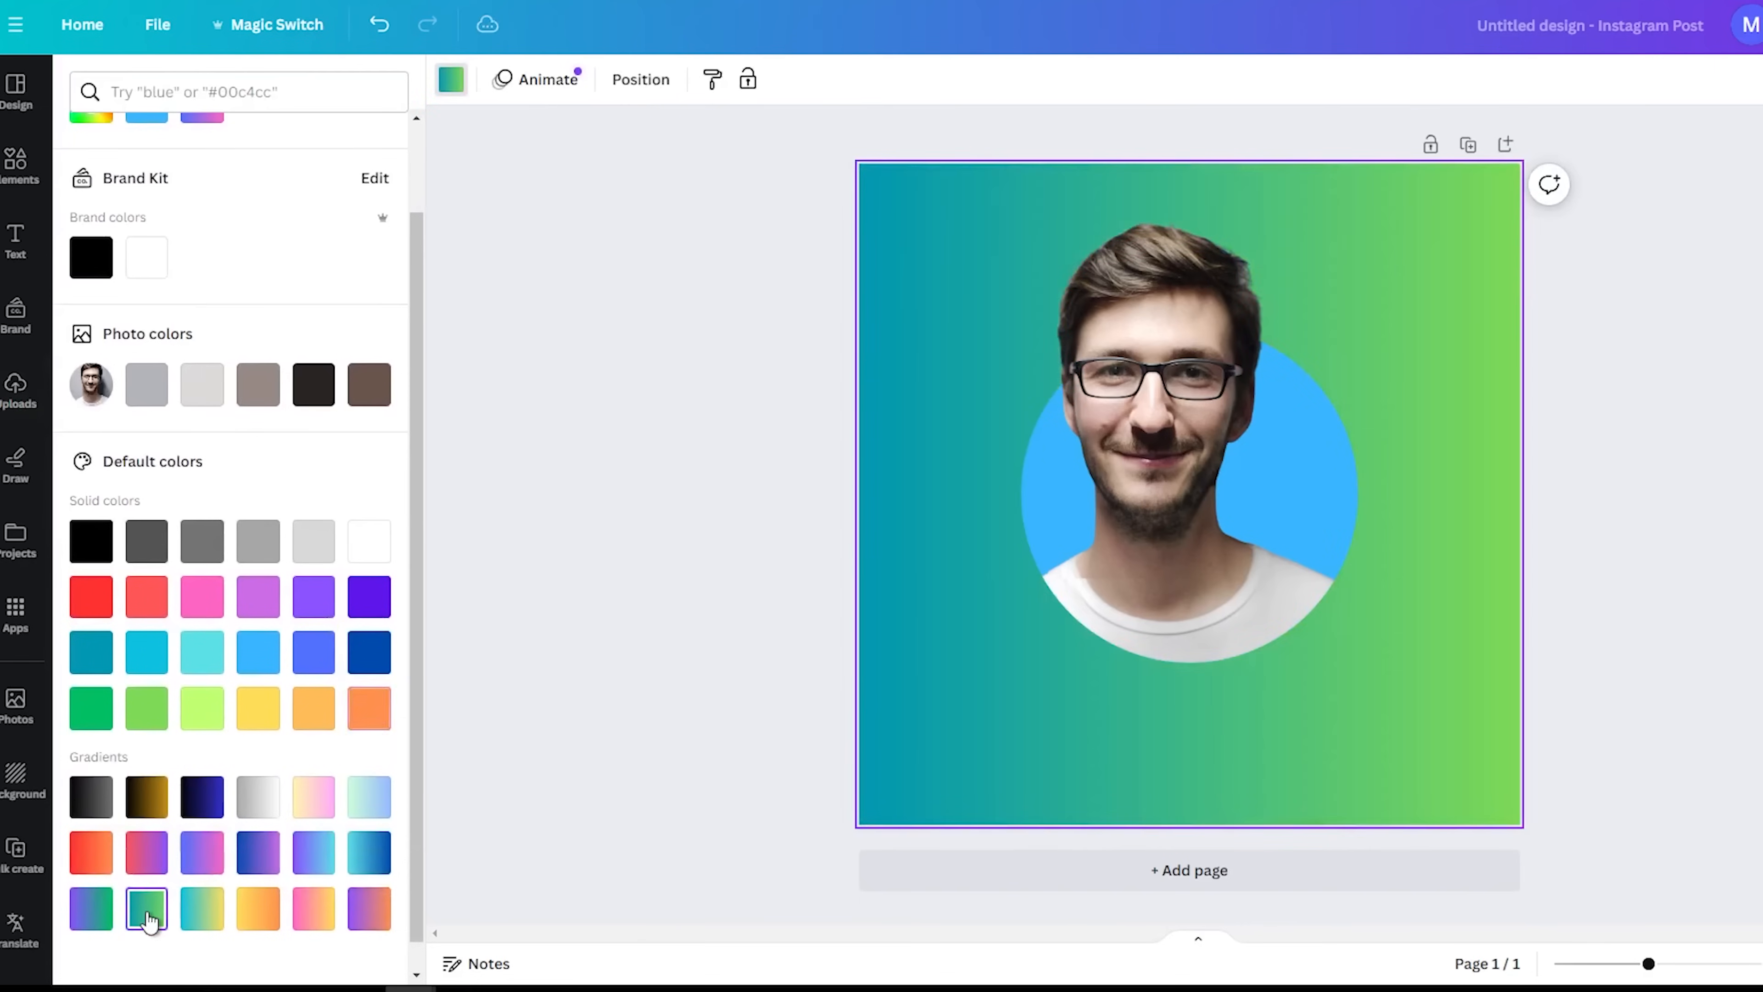
pyautogui.click(105, 916)
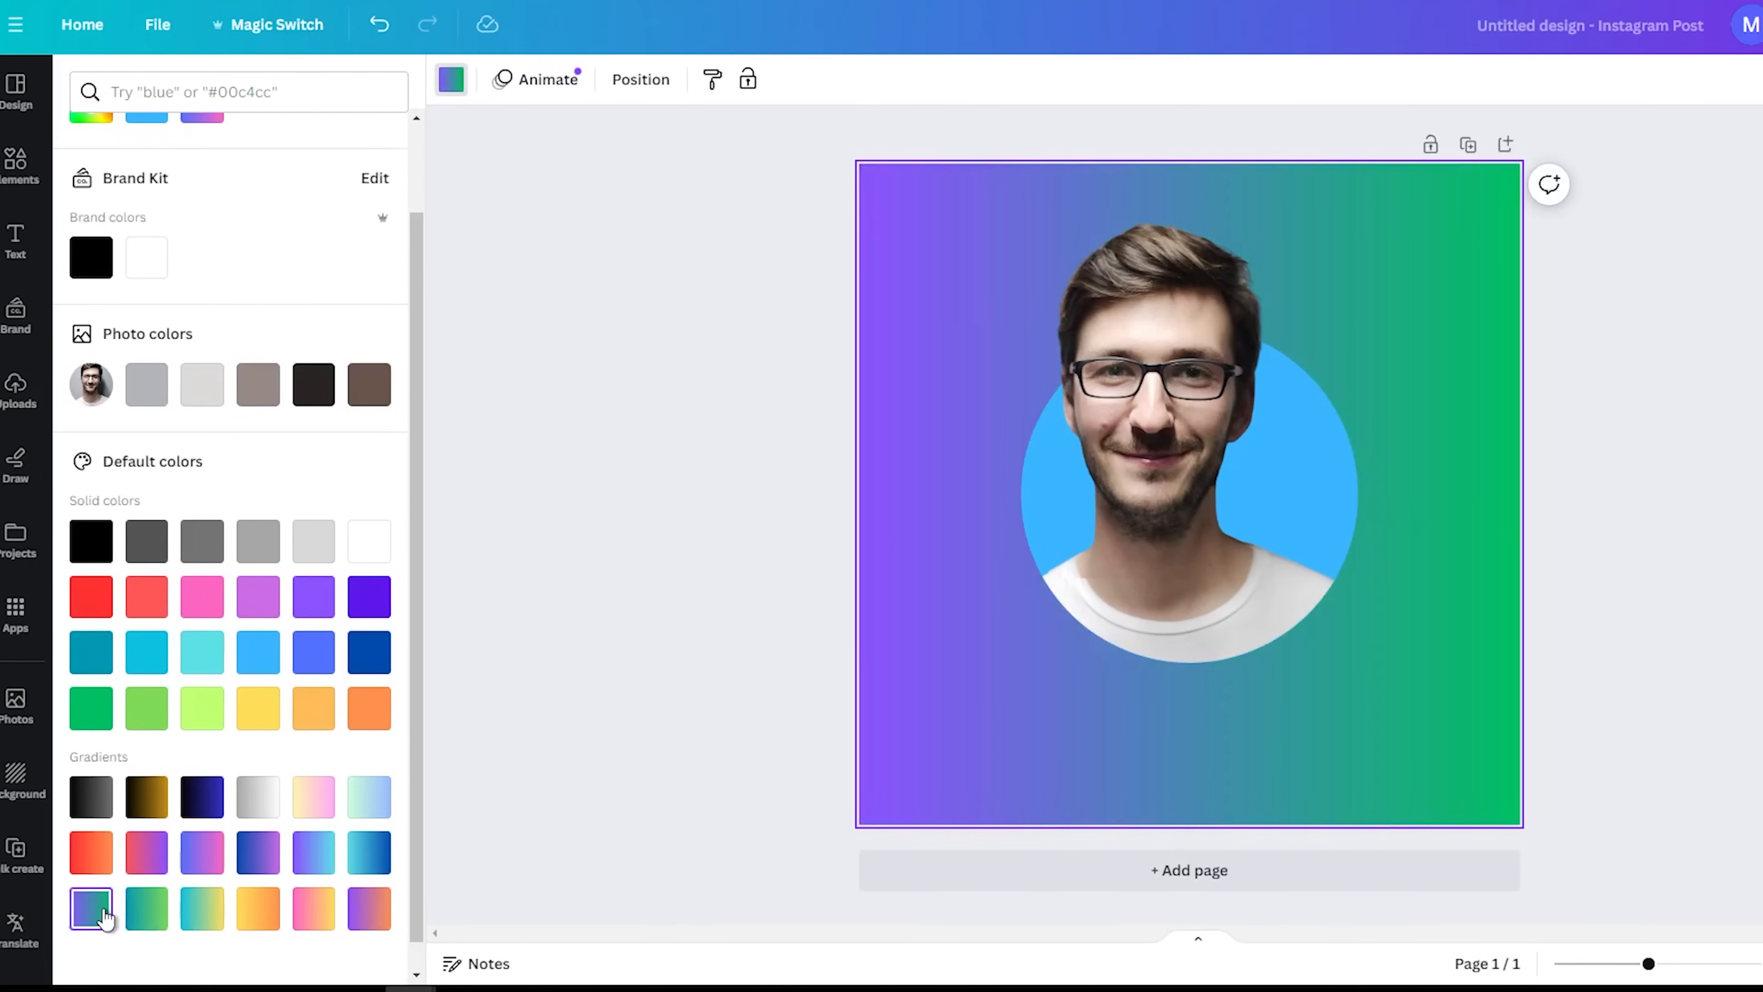
pyautogui.click(94, 808)
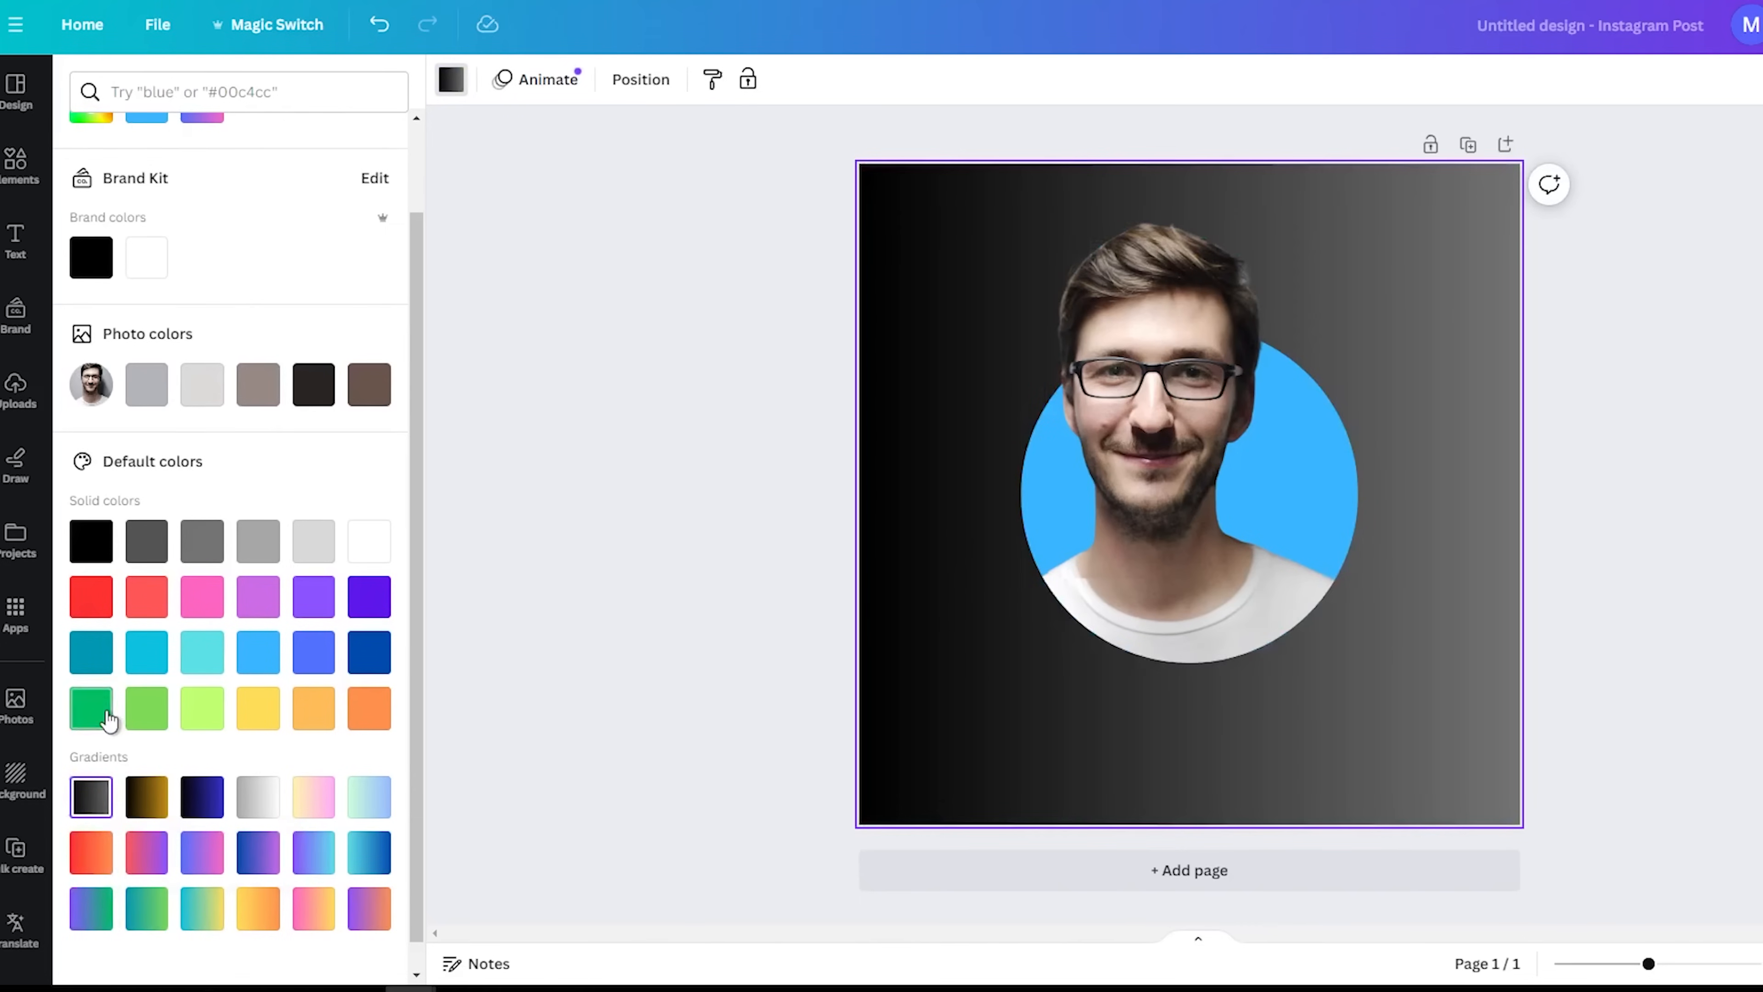
pyautogui.click(100, 608)
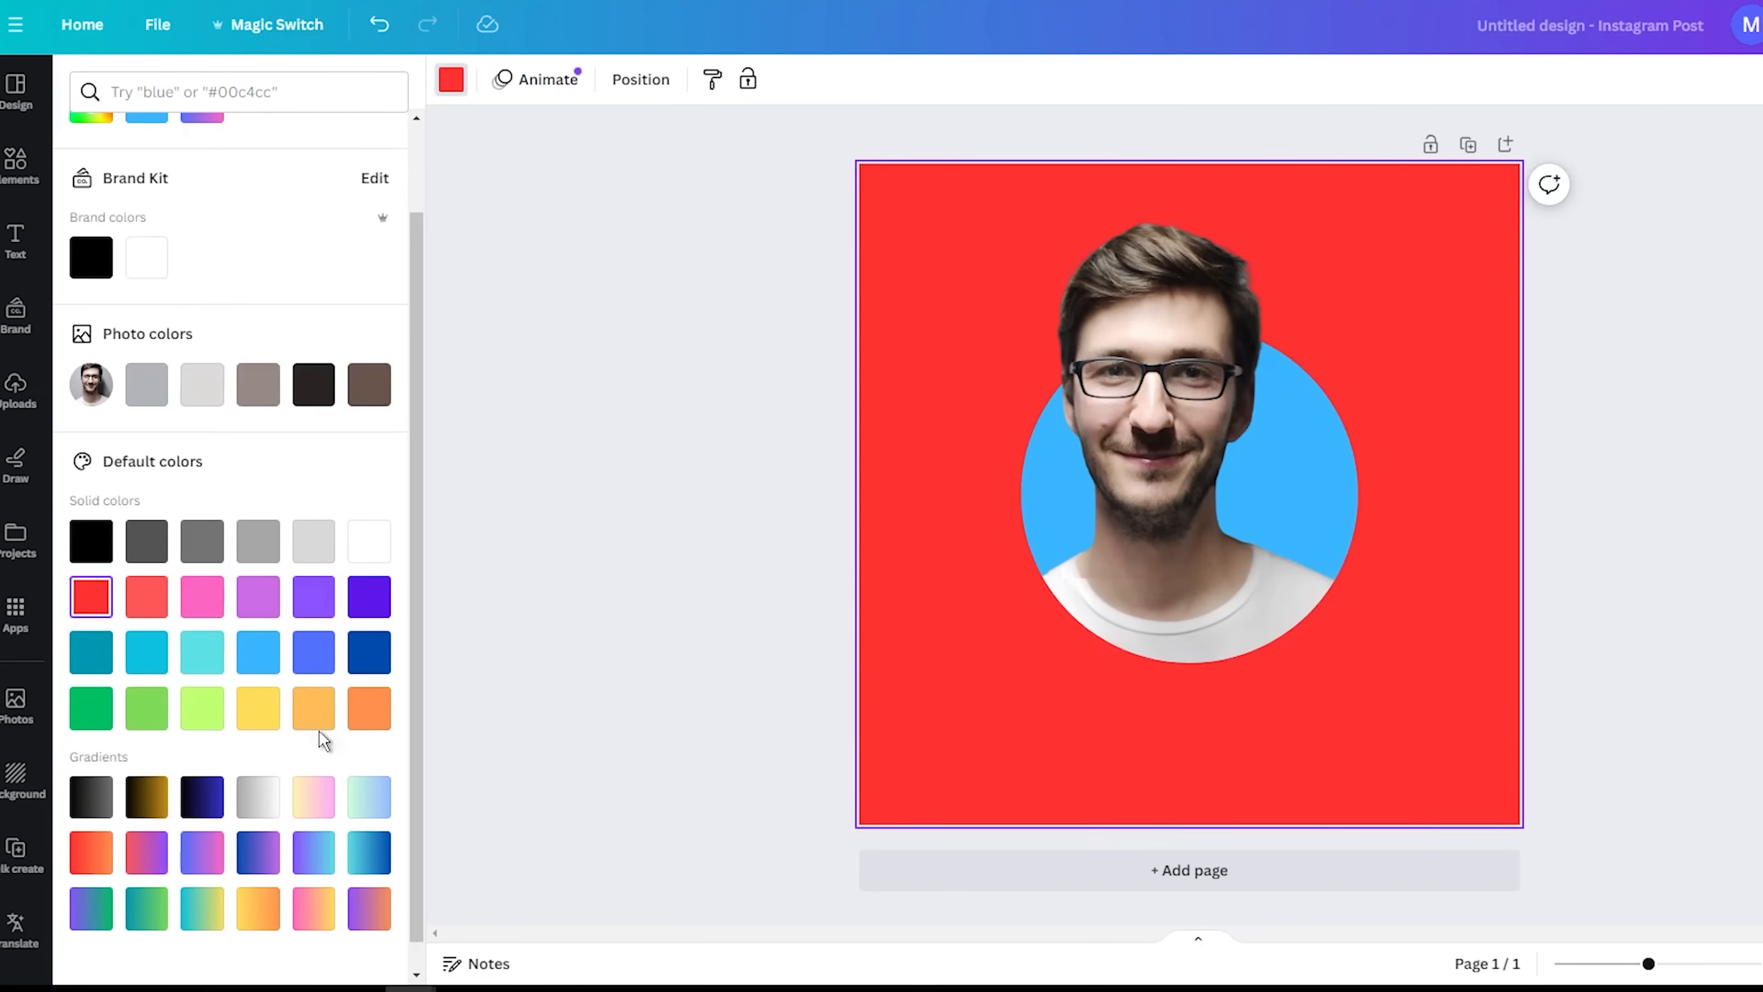
pyautogui.click(314, 799)
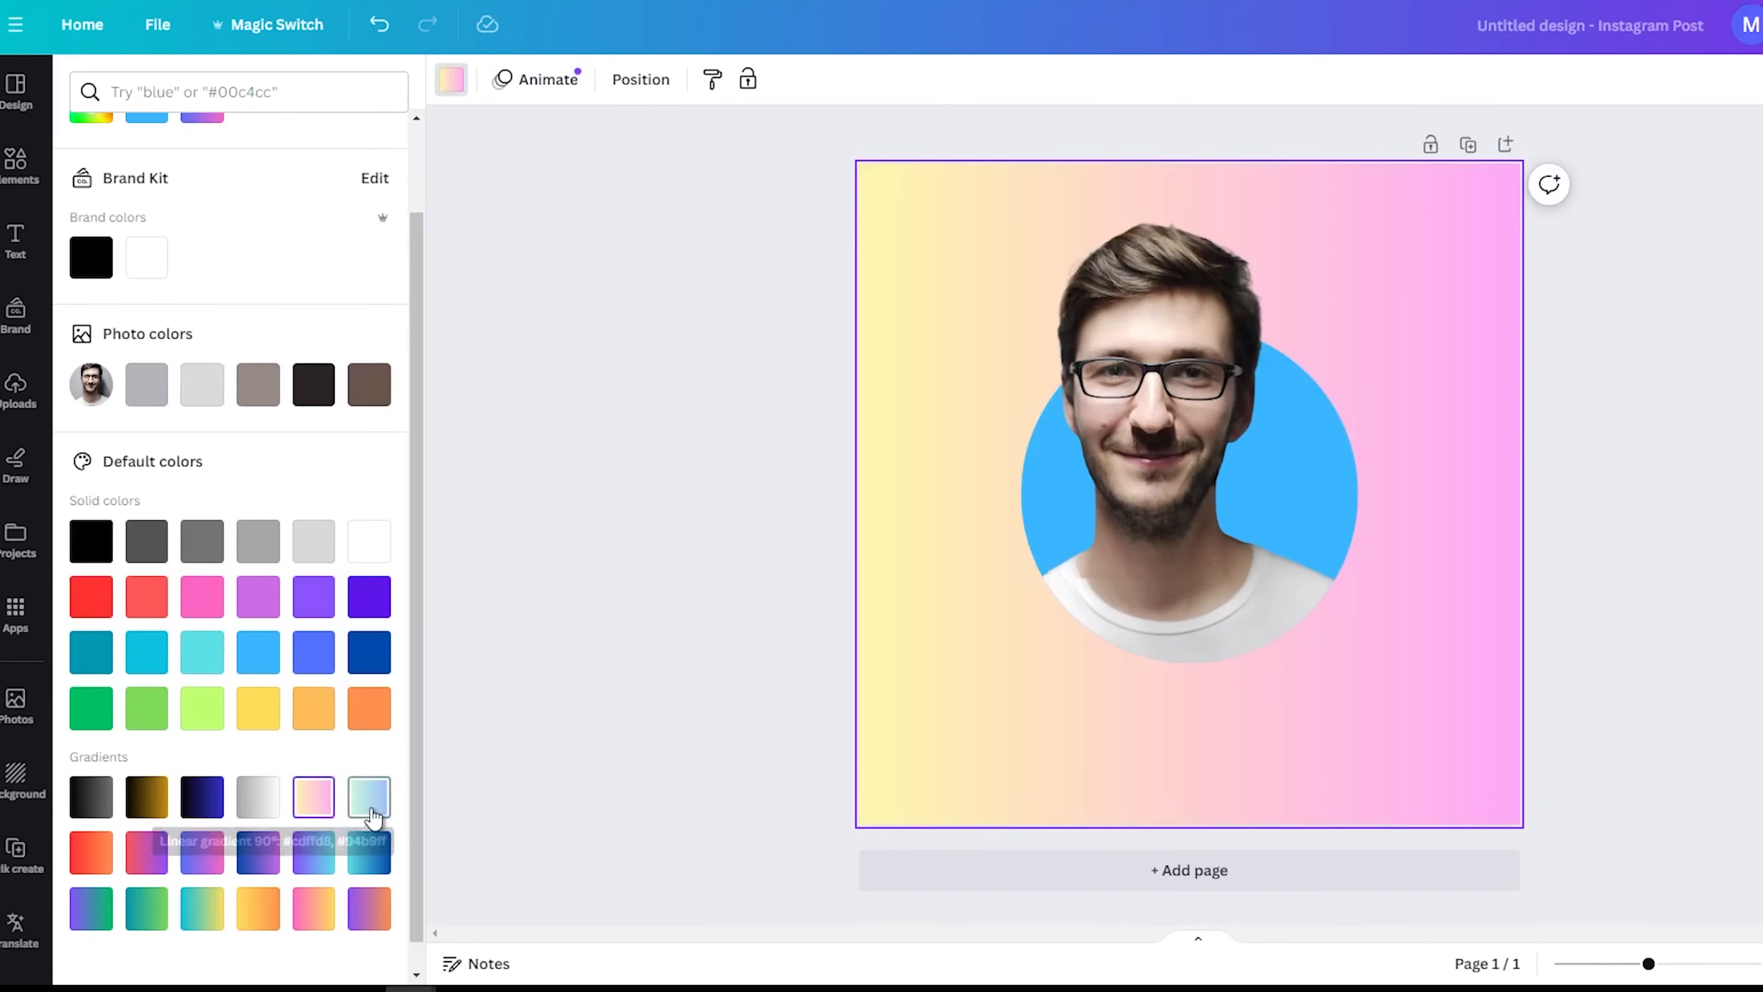
pyautogui.click(673, 587)
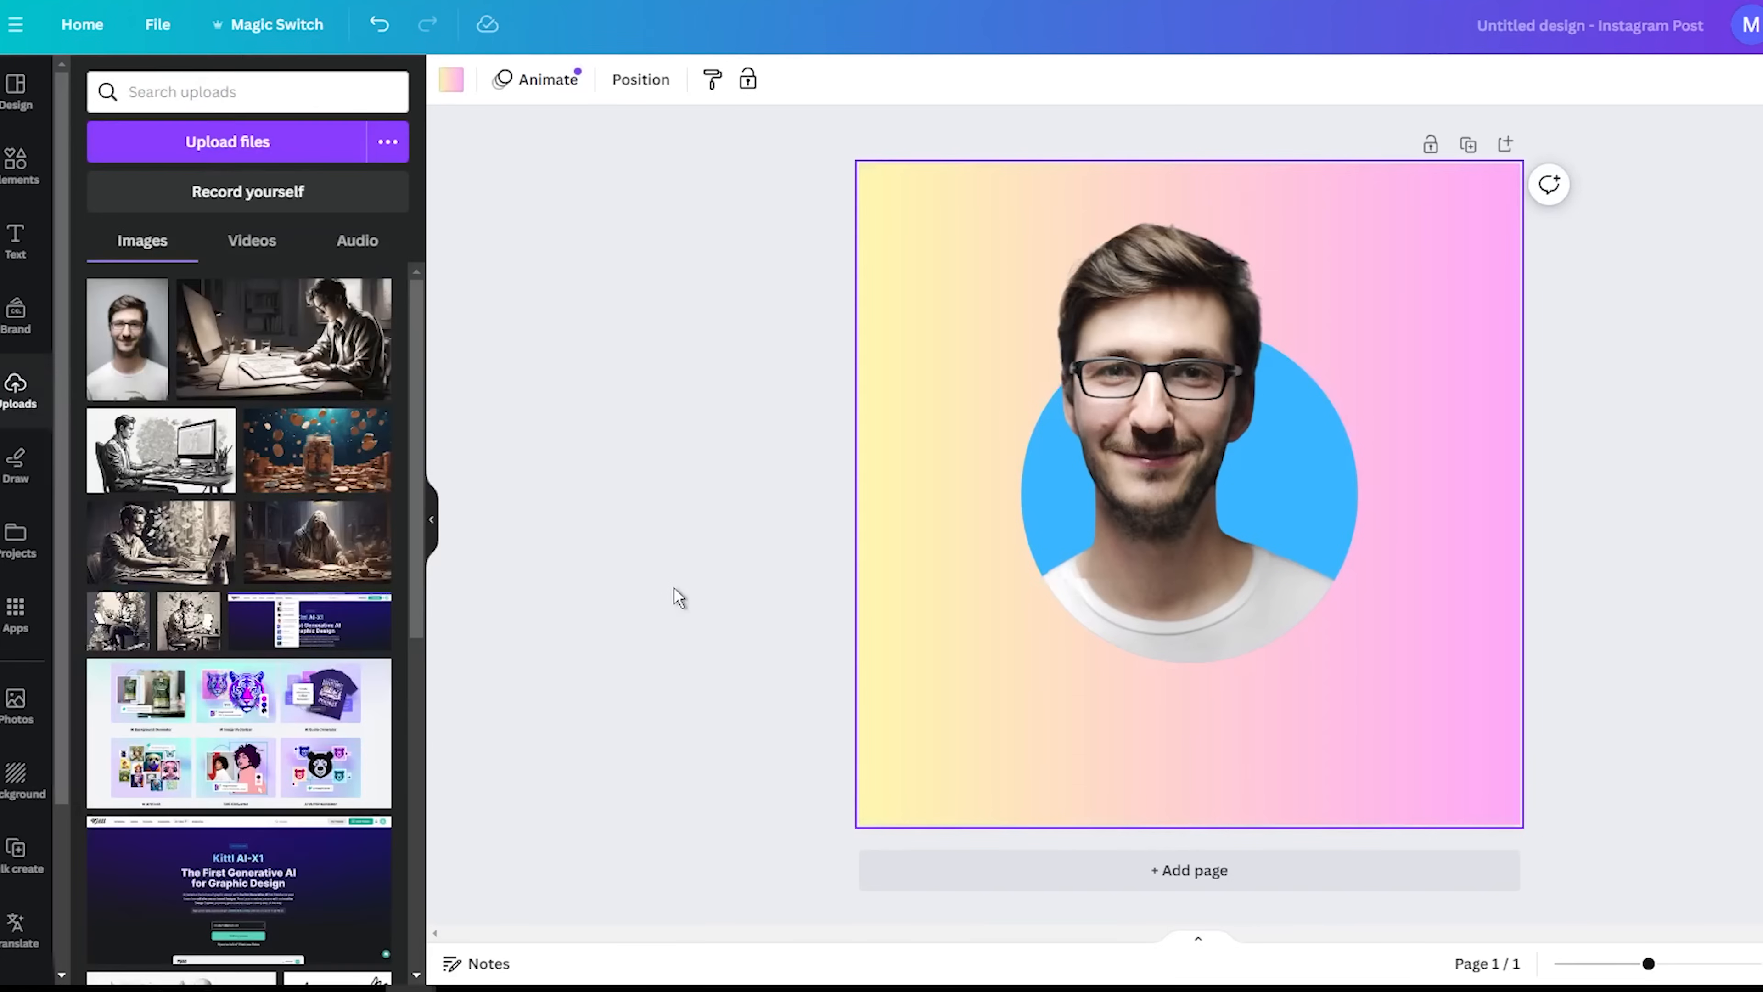
pyautogui.click(674, 587)
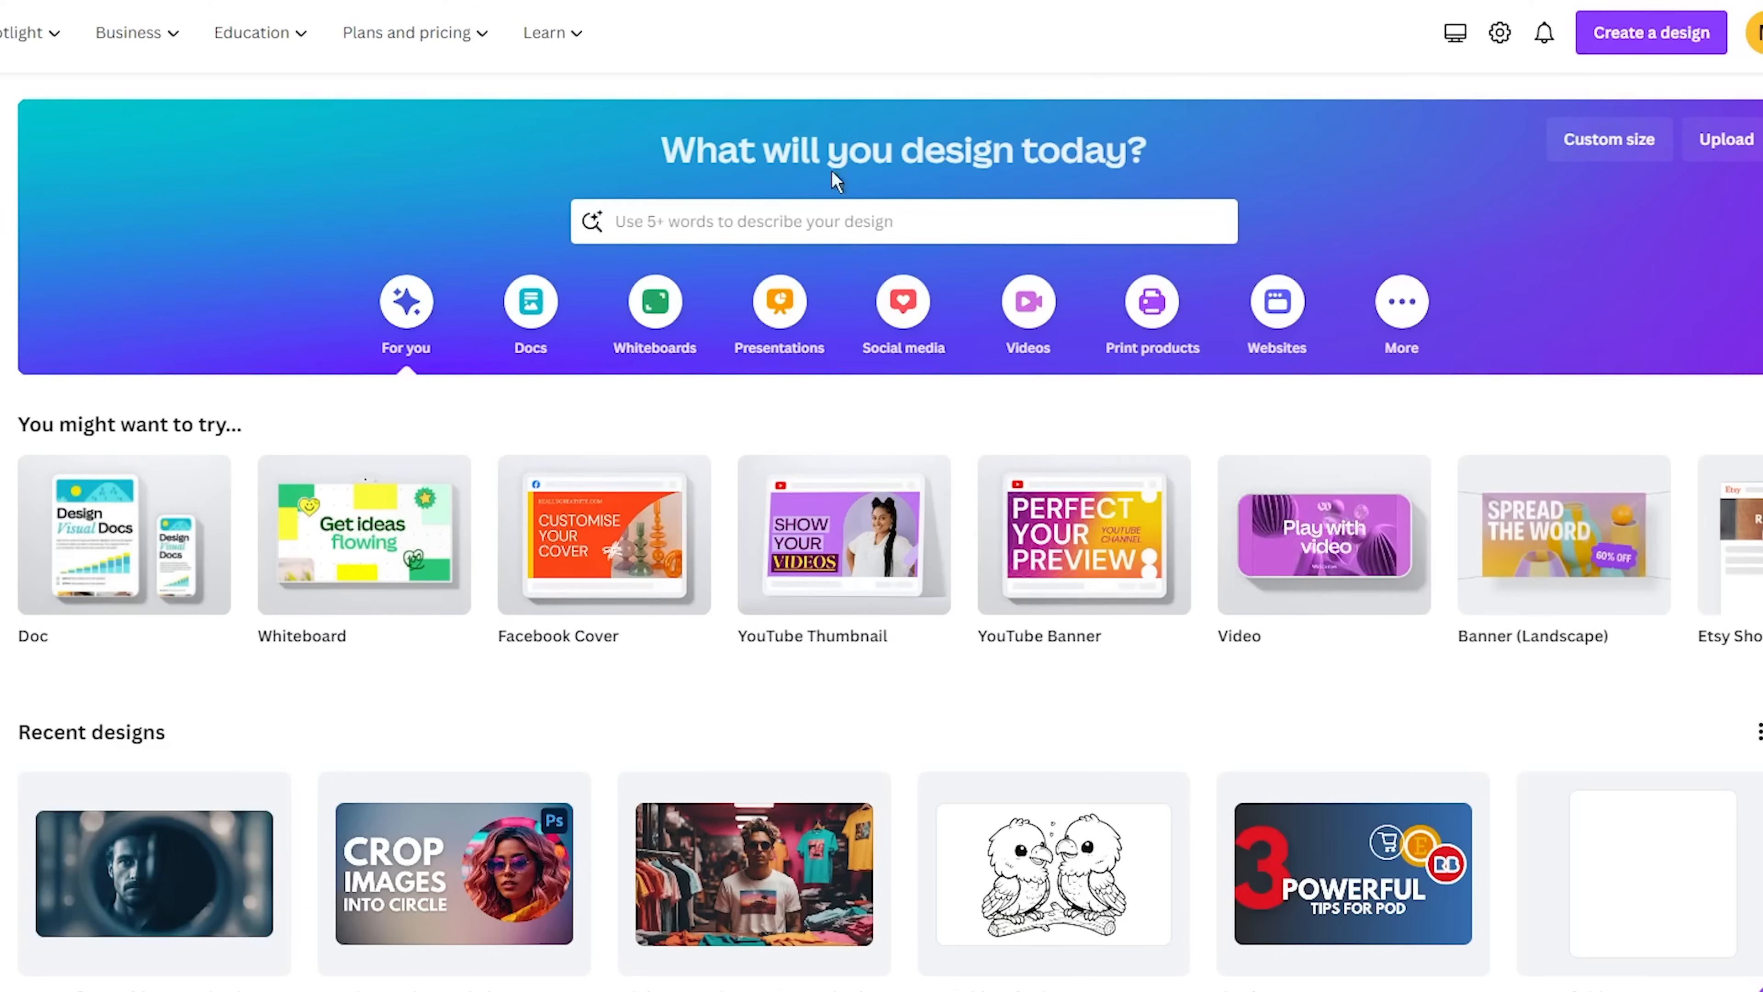
# Search for "instagram" on the home page and create a blank Instagram Post (Square) design
pyautogui.click(701, 208)
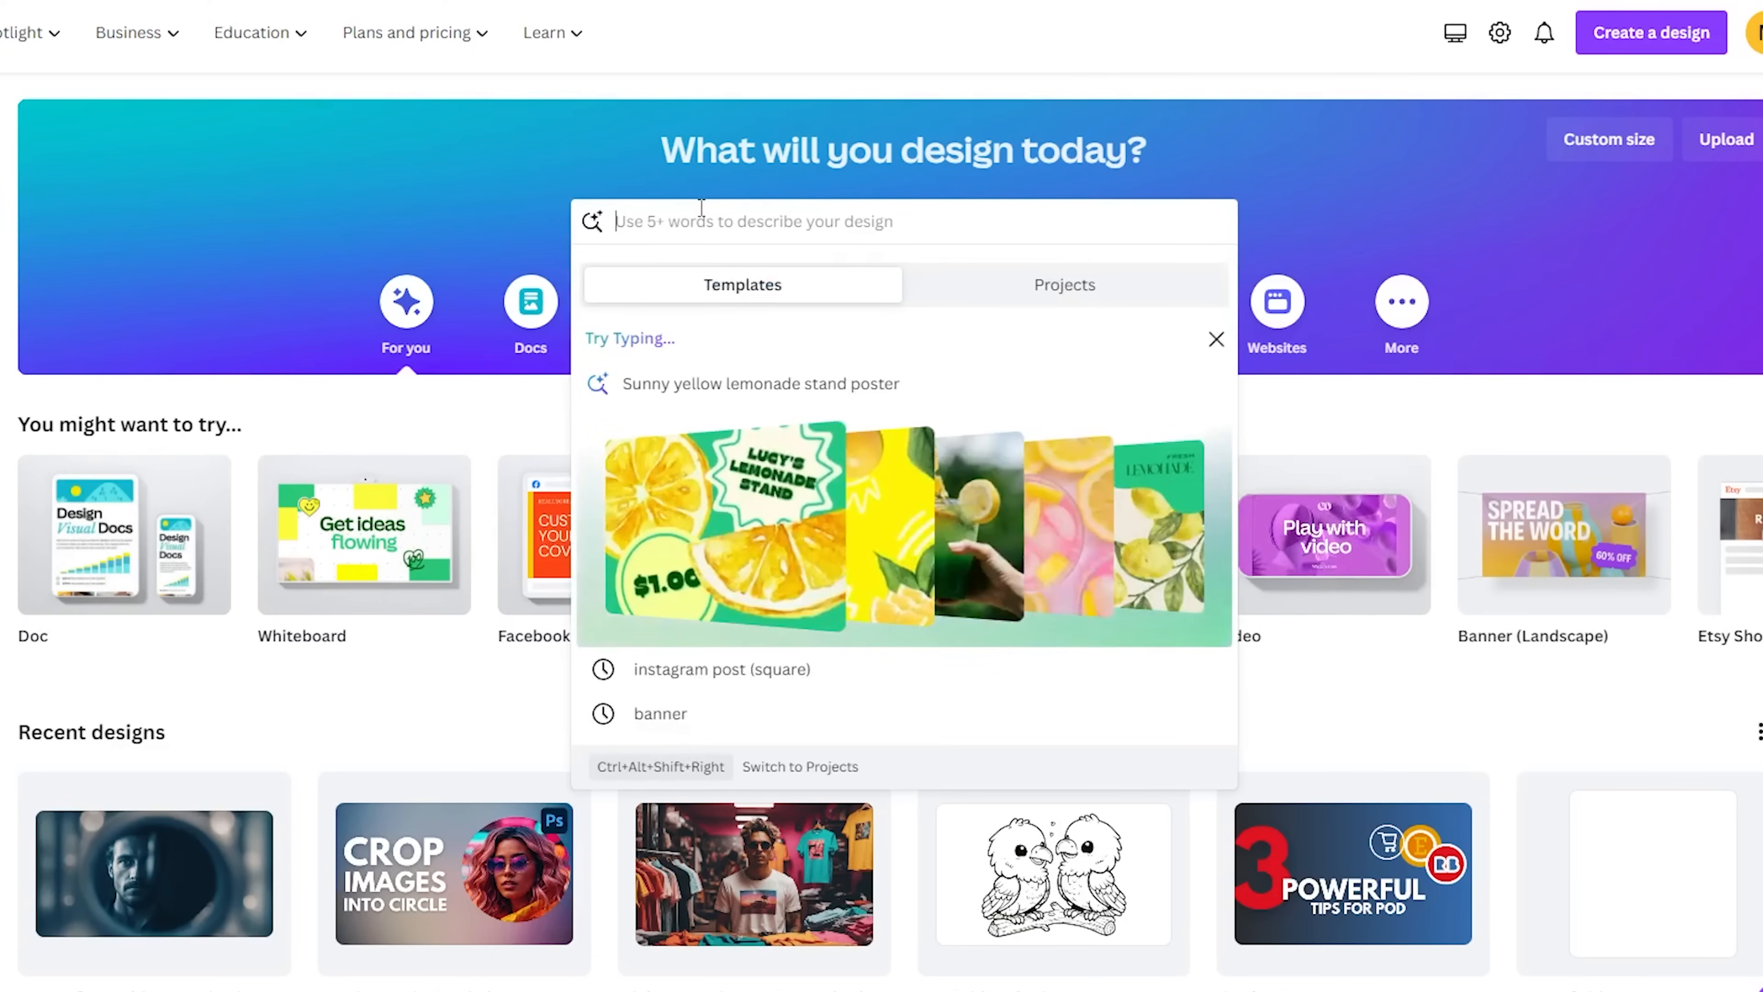
pyautogui.write('instagram')
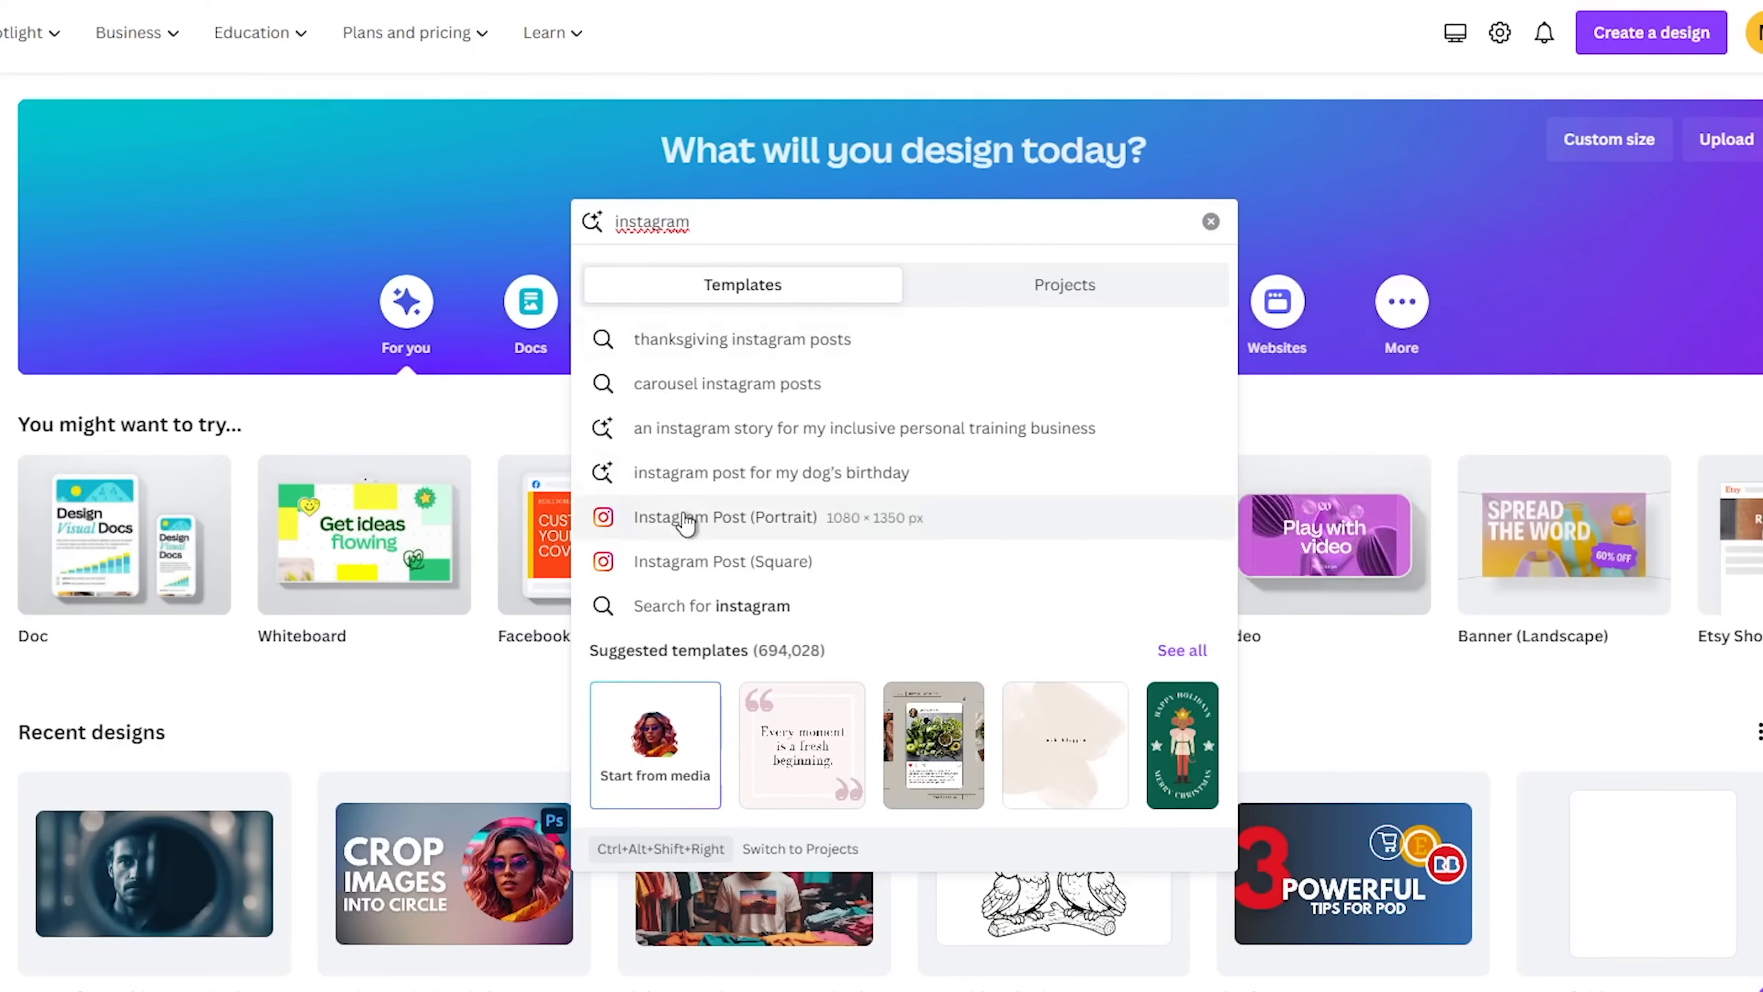
pyautogui.click(695, 563)
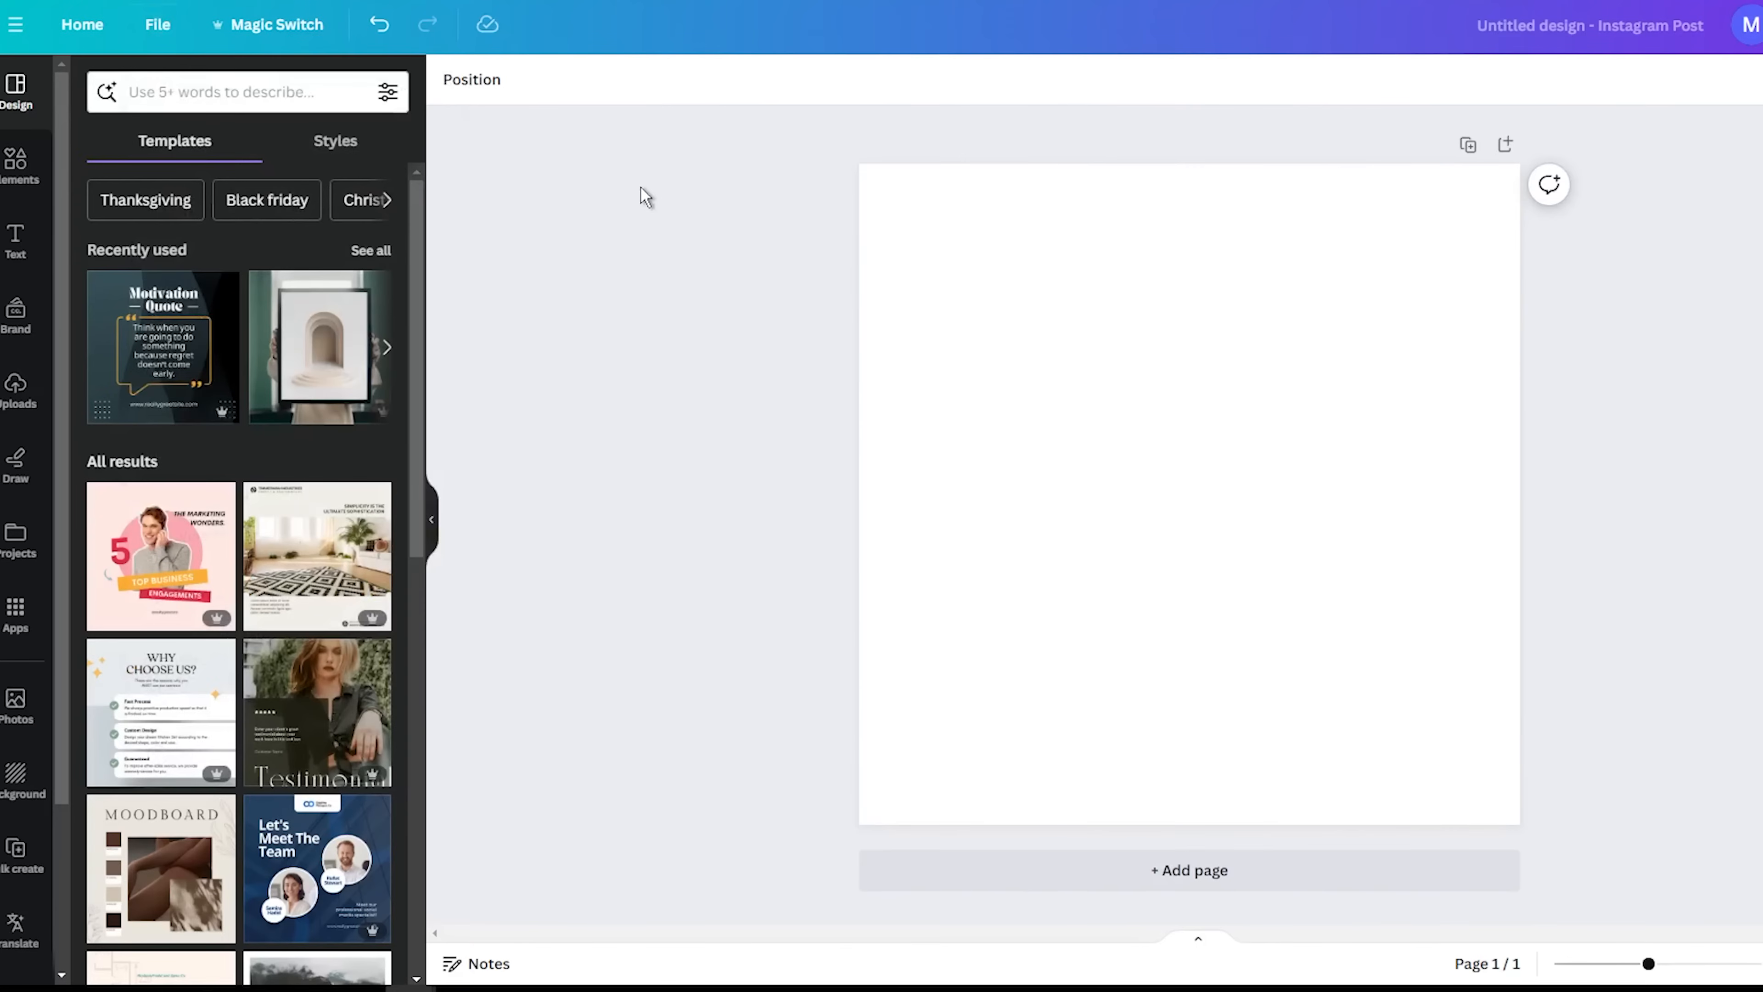
# Insert a circle frame from the "frame" elements into the centre of the blank page
pyautogui.click(18, 166)
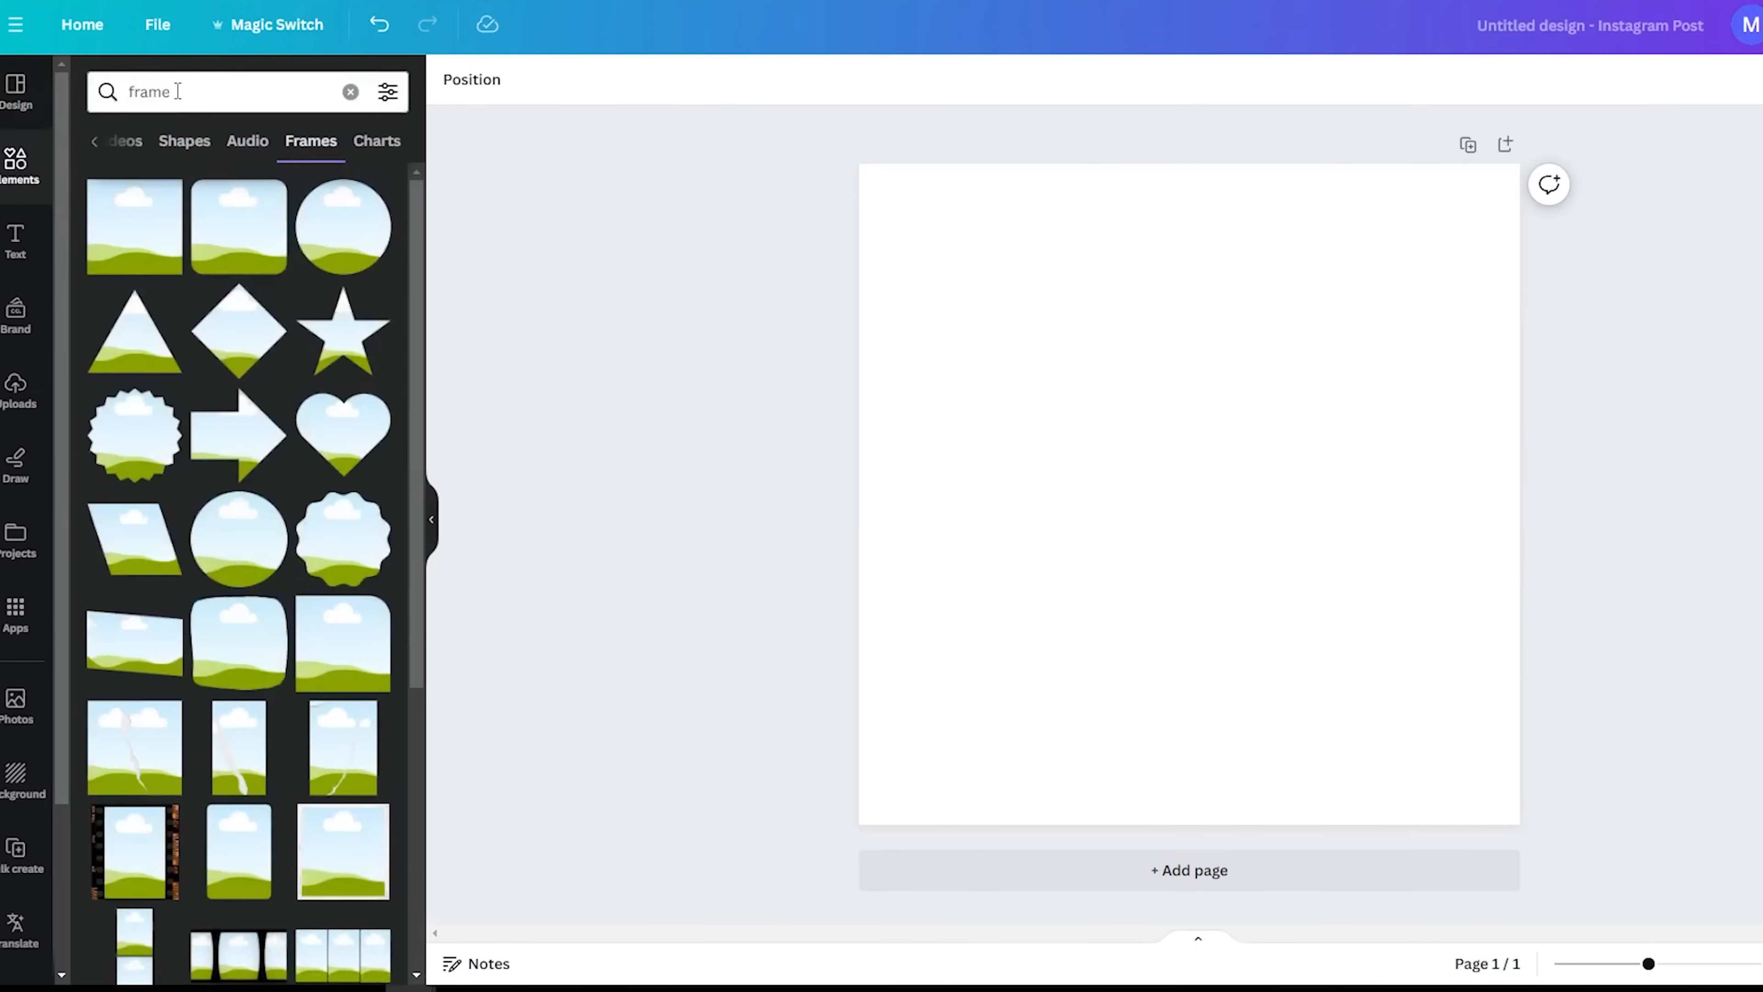
pyautogui.click(180, 85)
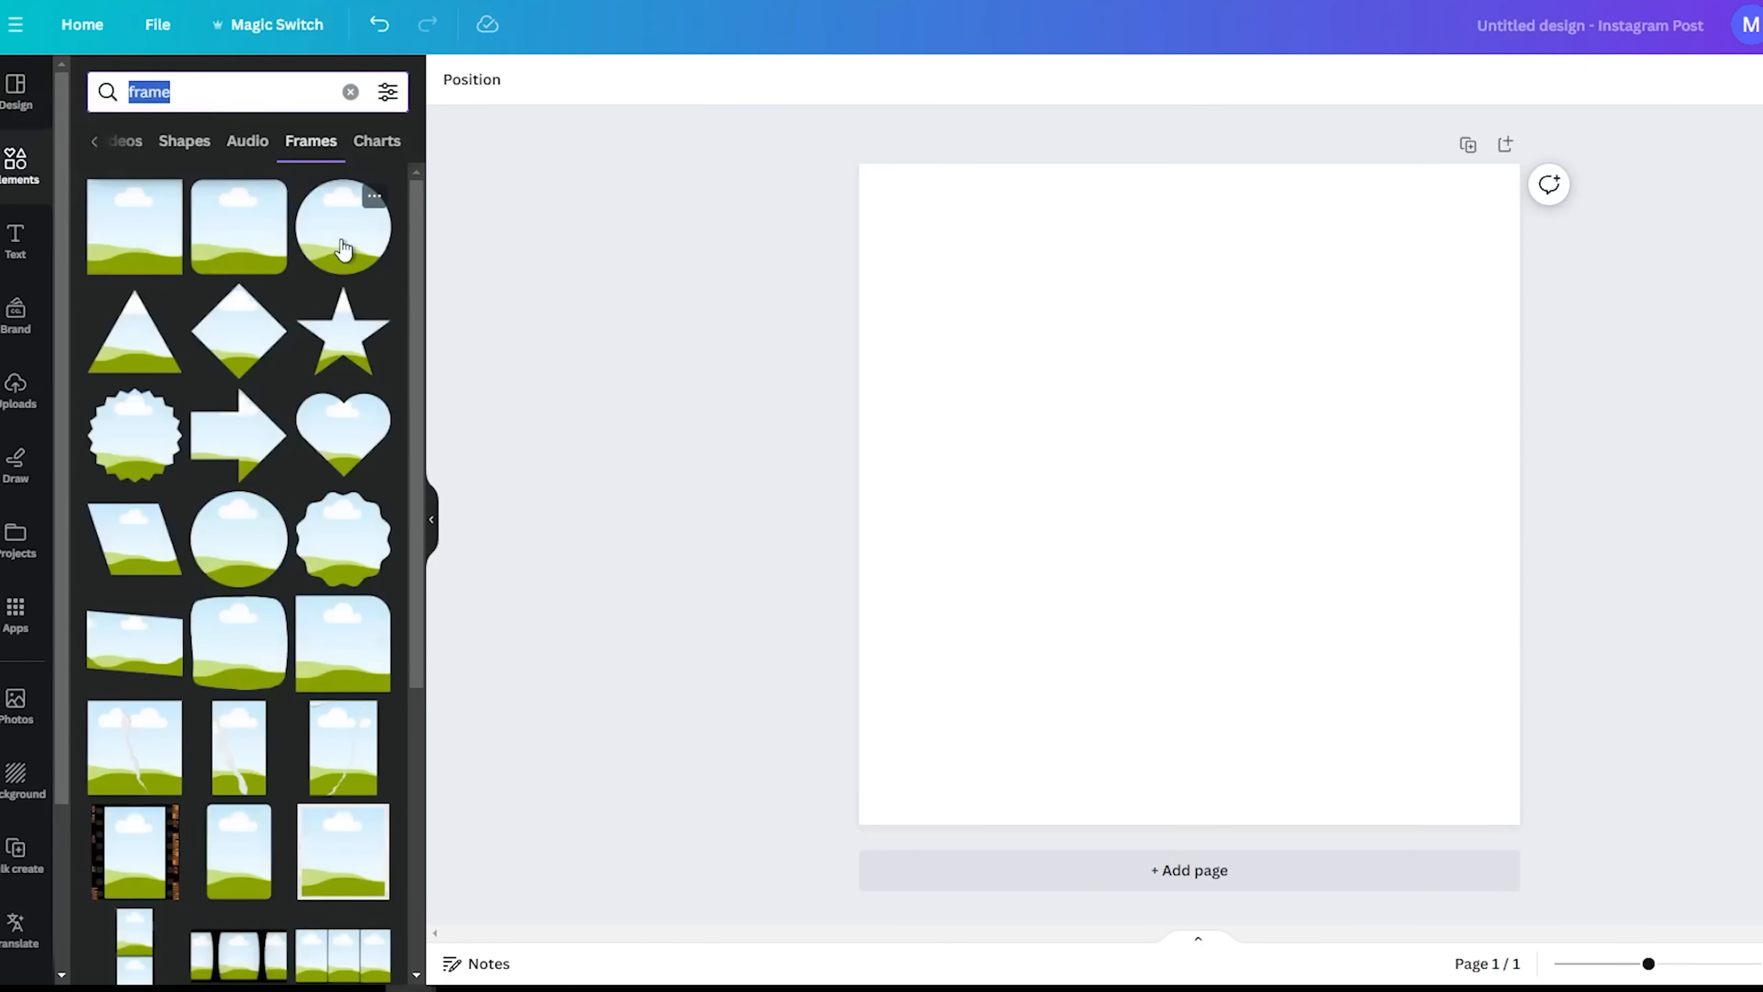
pyautogui.click(373, 257)
pyautogui.click(671, 432)
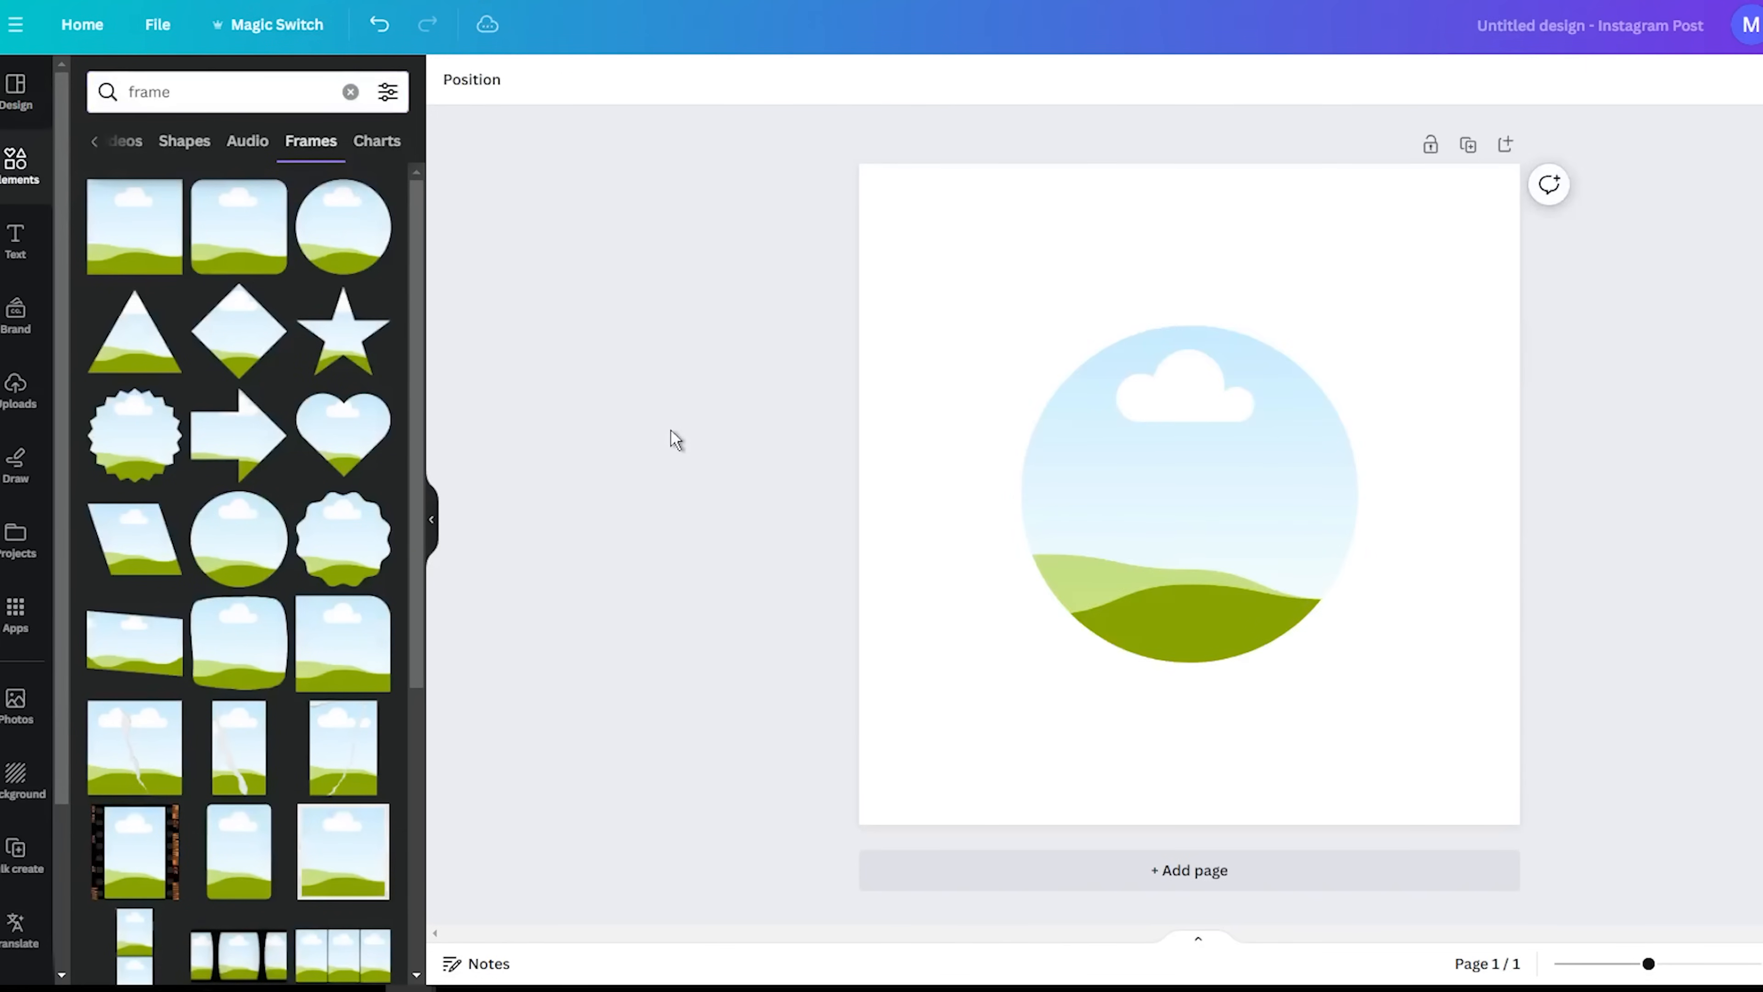
# Duplicate the circle frame and move the copy down and to the left so the original is partly exposed
pyautogui.click(1254, 487)
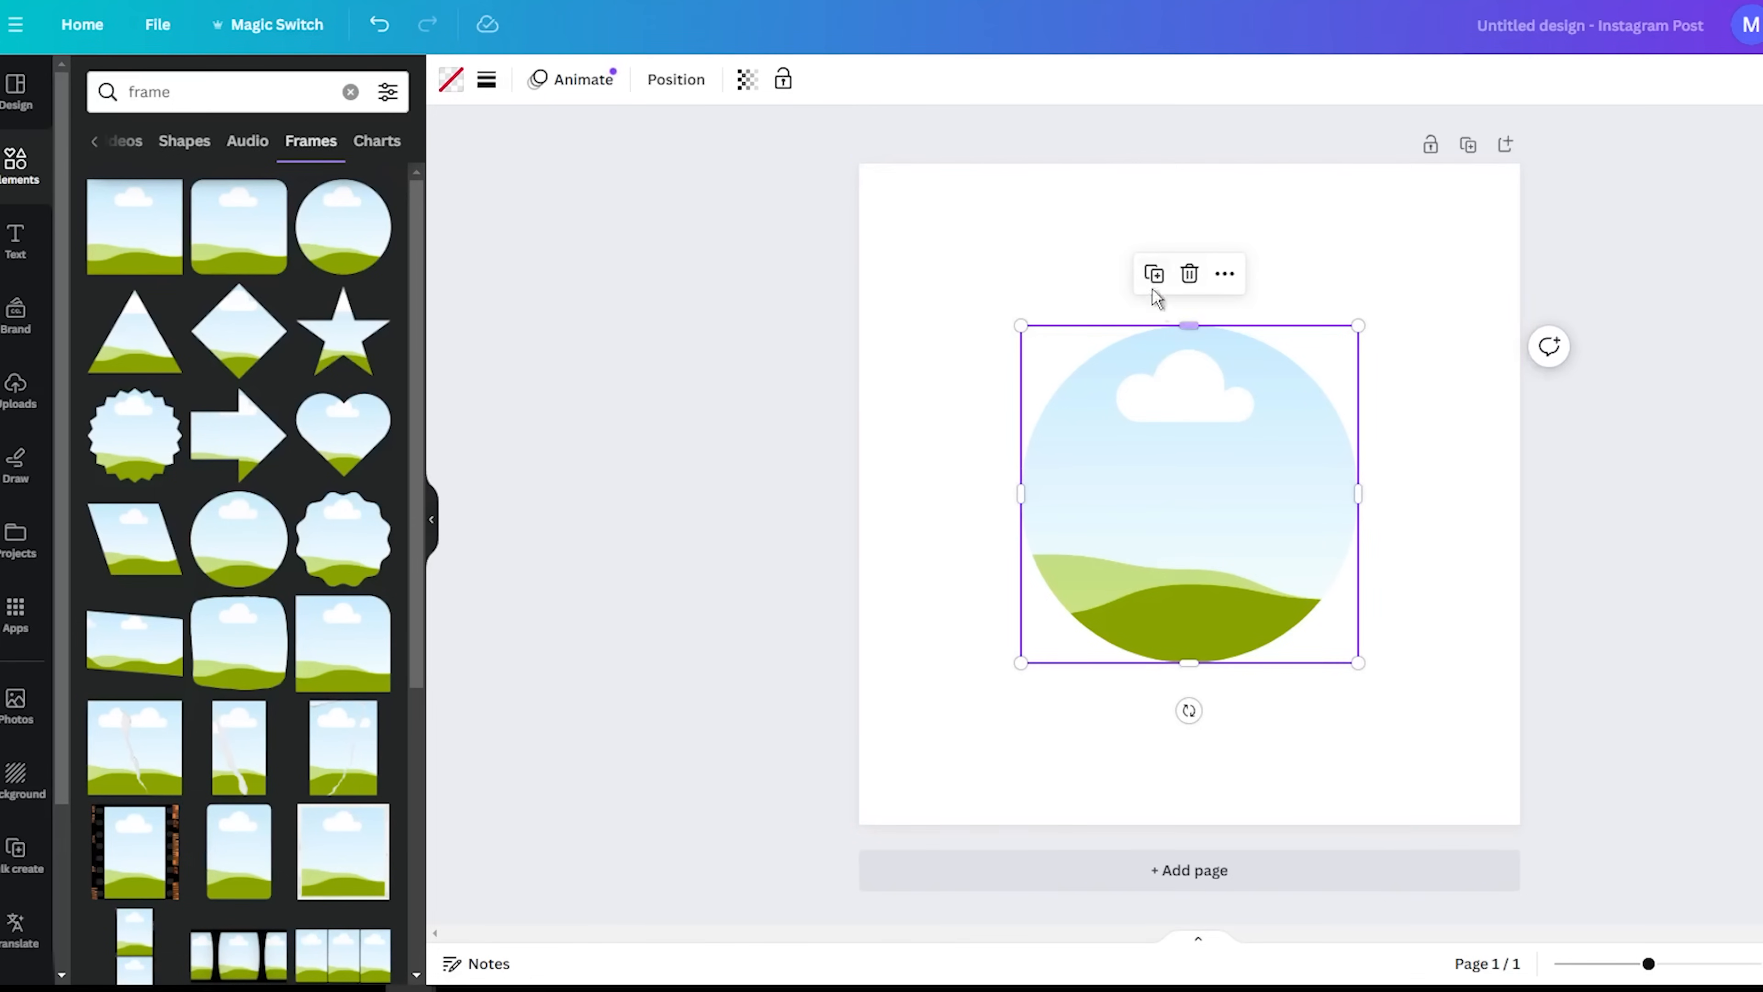
pyautogui.click(1154, 274)
pyautogui.moveTo(1157, 496); pyautogui.dragTo(1027, 612)
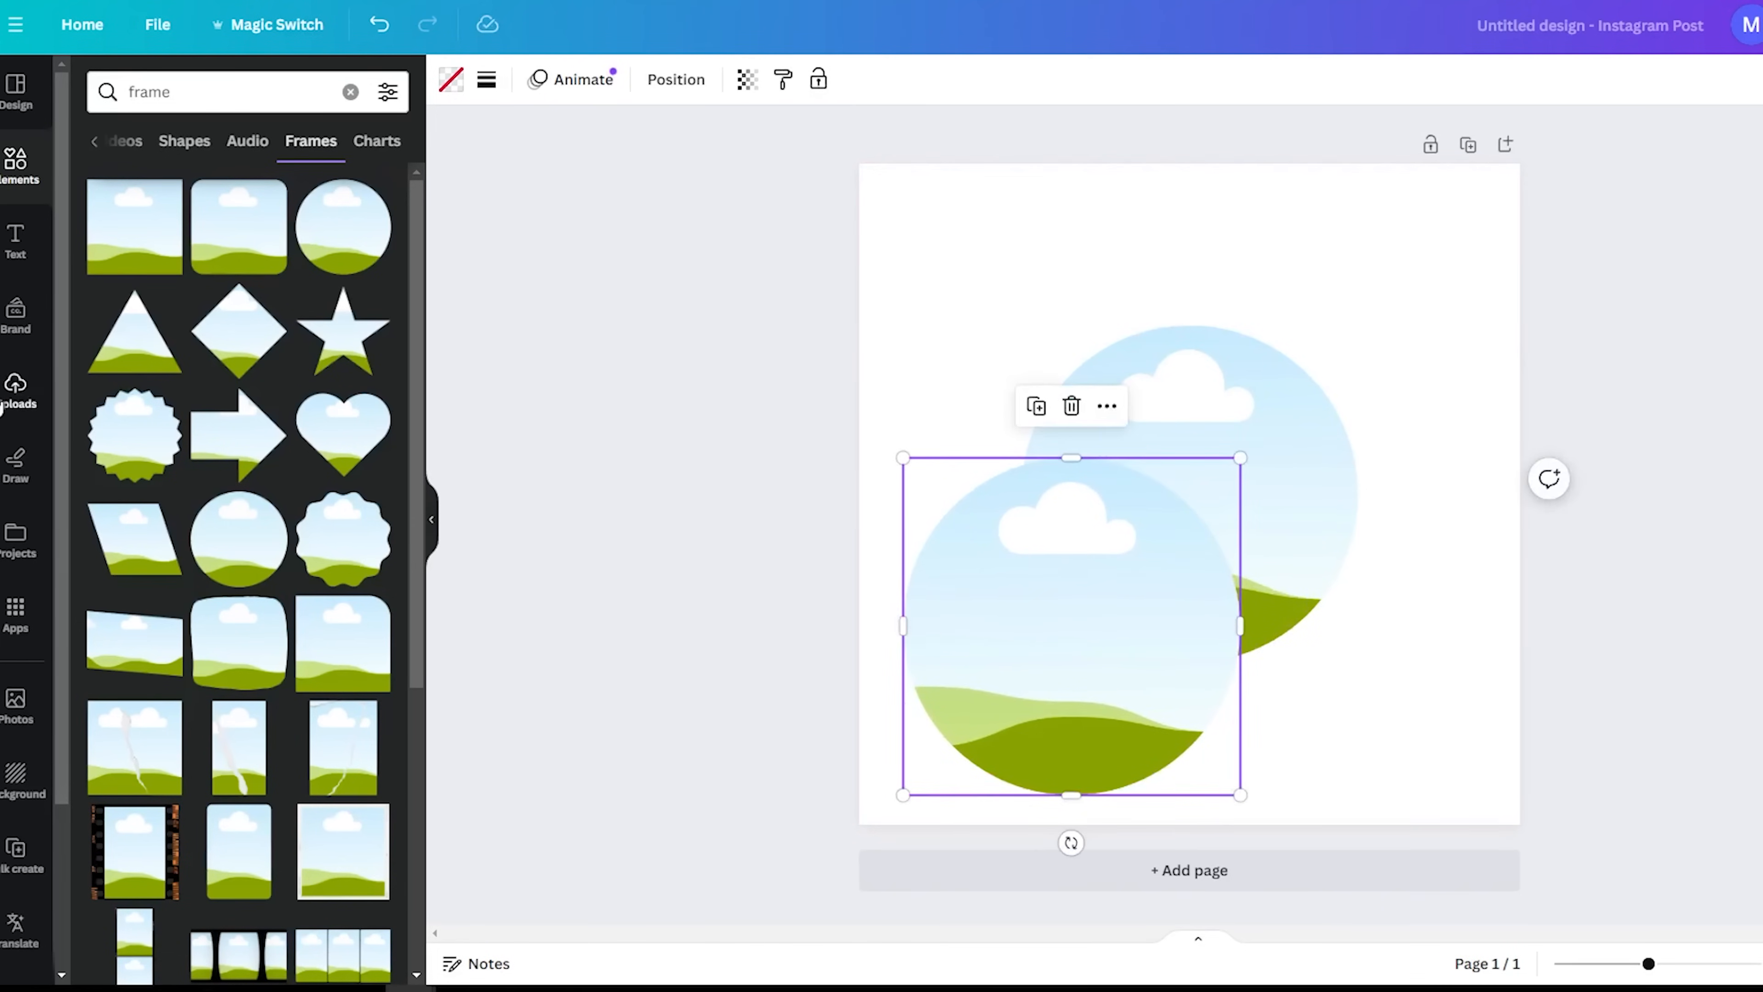
# Fill the original circle frame with solid light blue and stack the empty duplicate frame exactly over it
pyautogui.click(1194, 389)
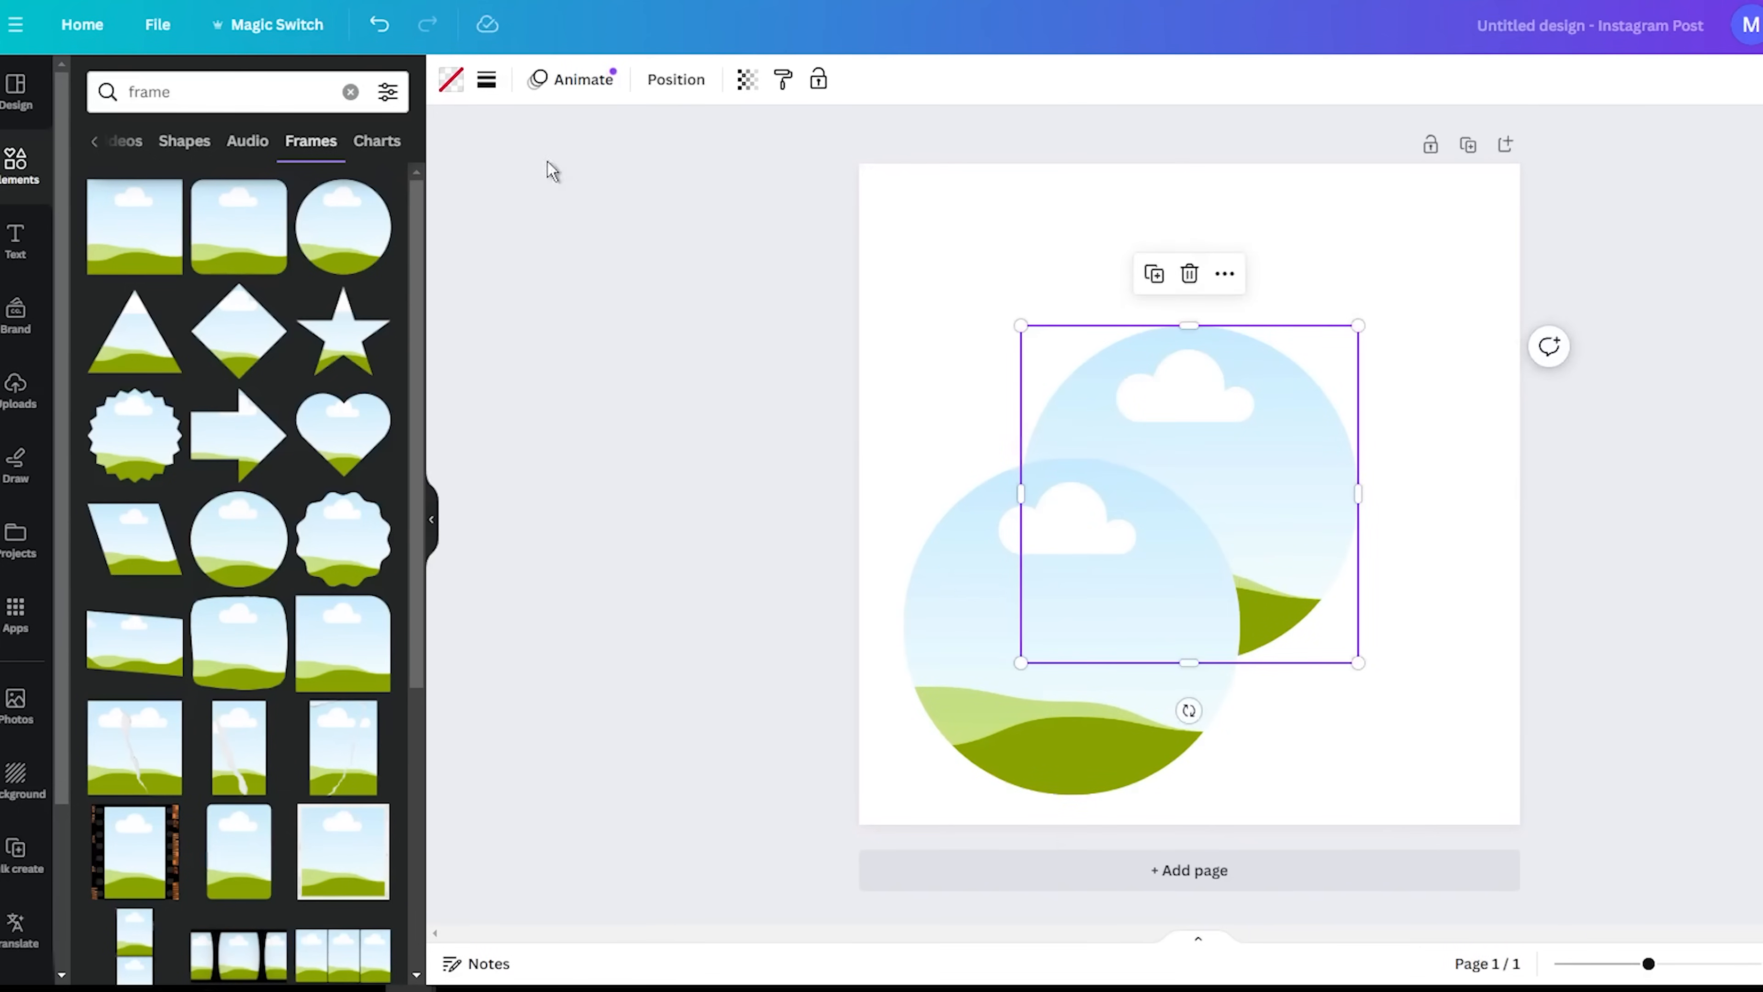
pyautogui.click(451, 80)
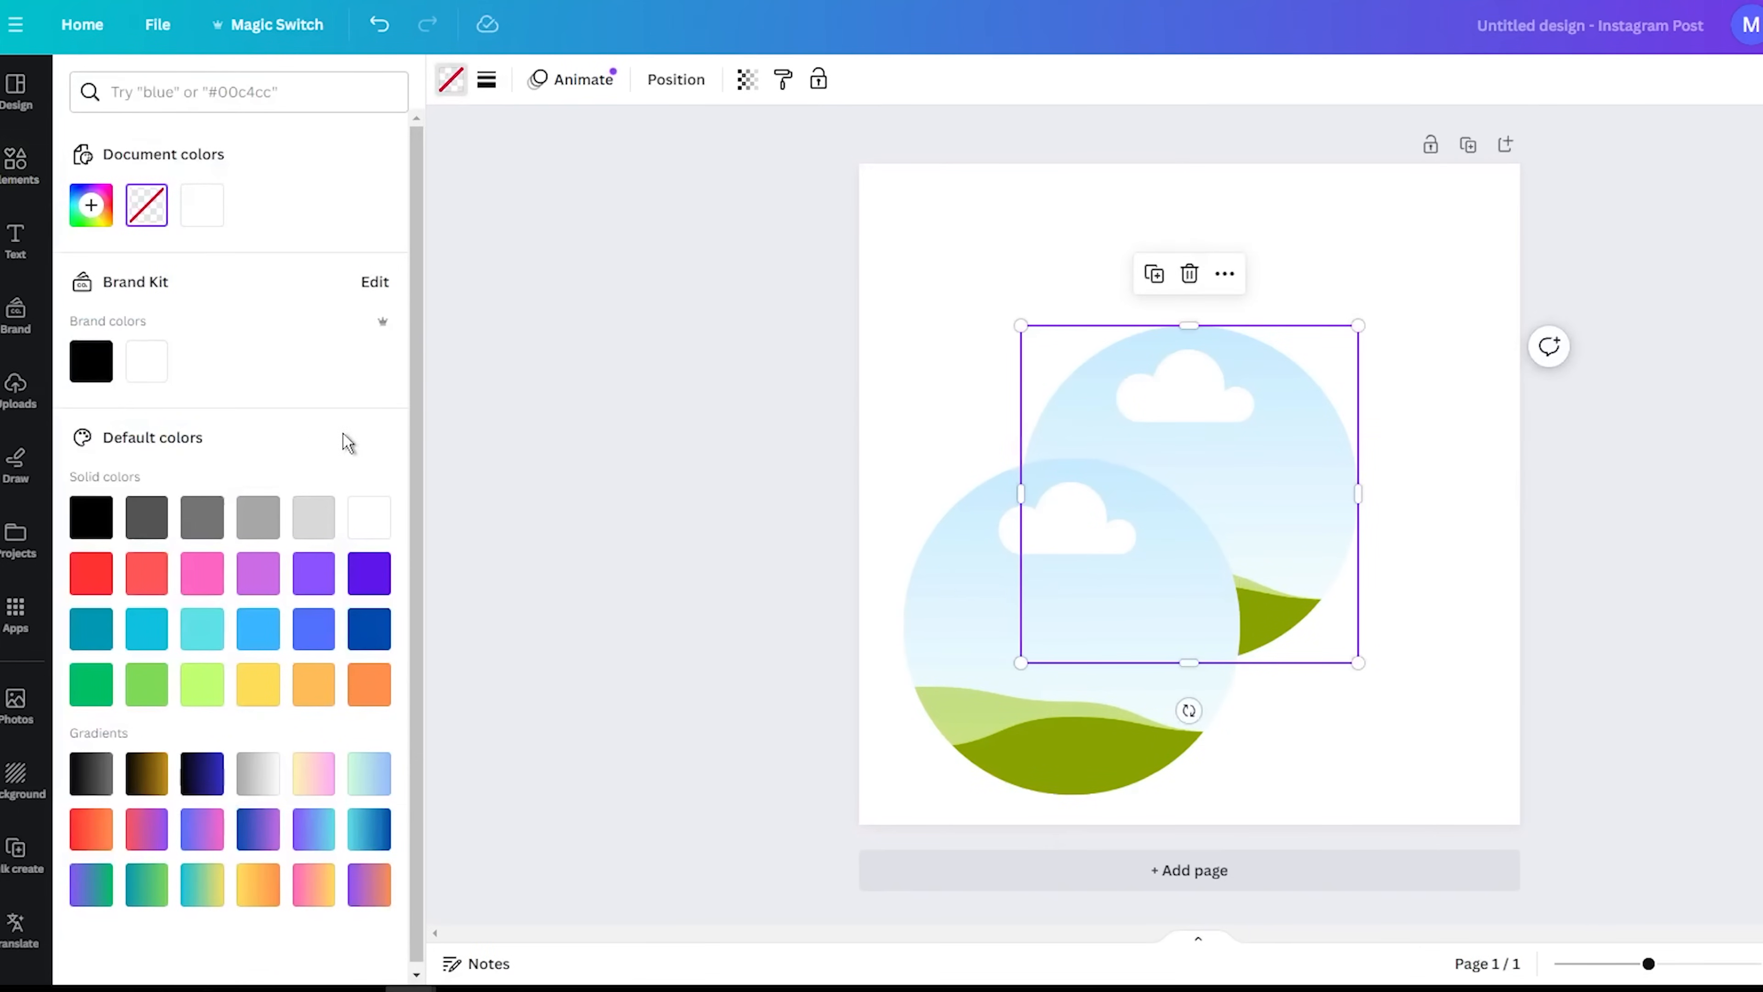
pyautogui.click(202, 629)
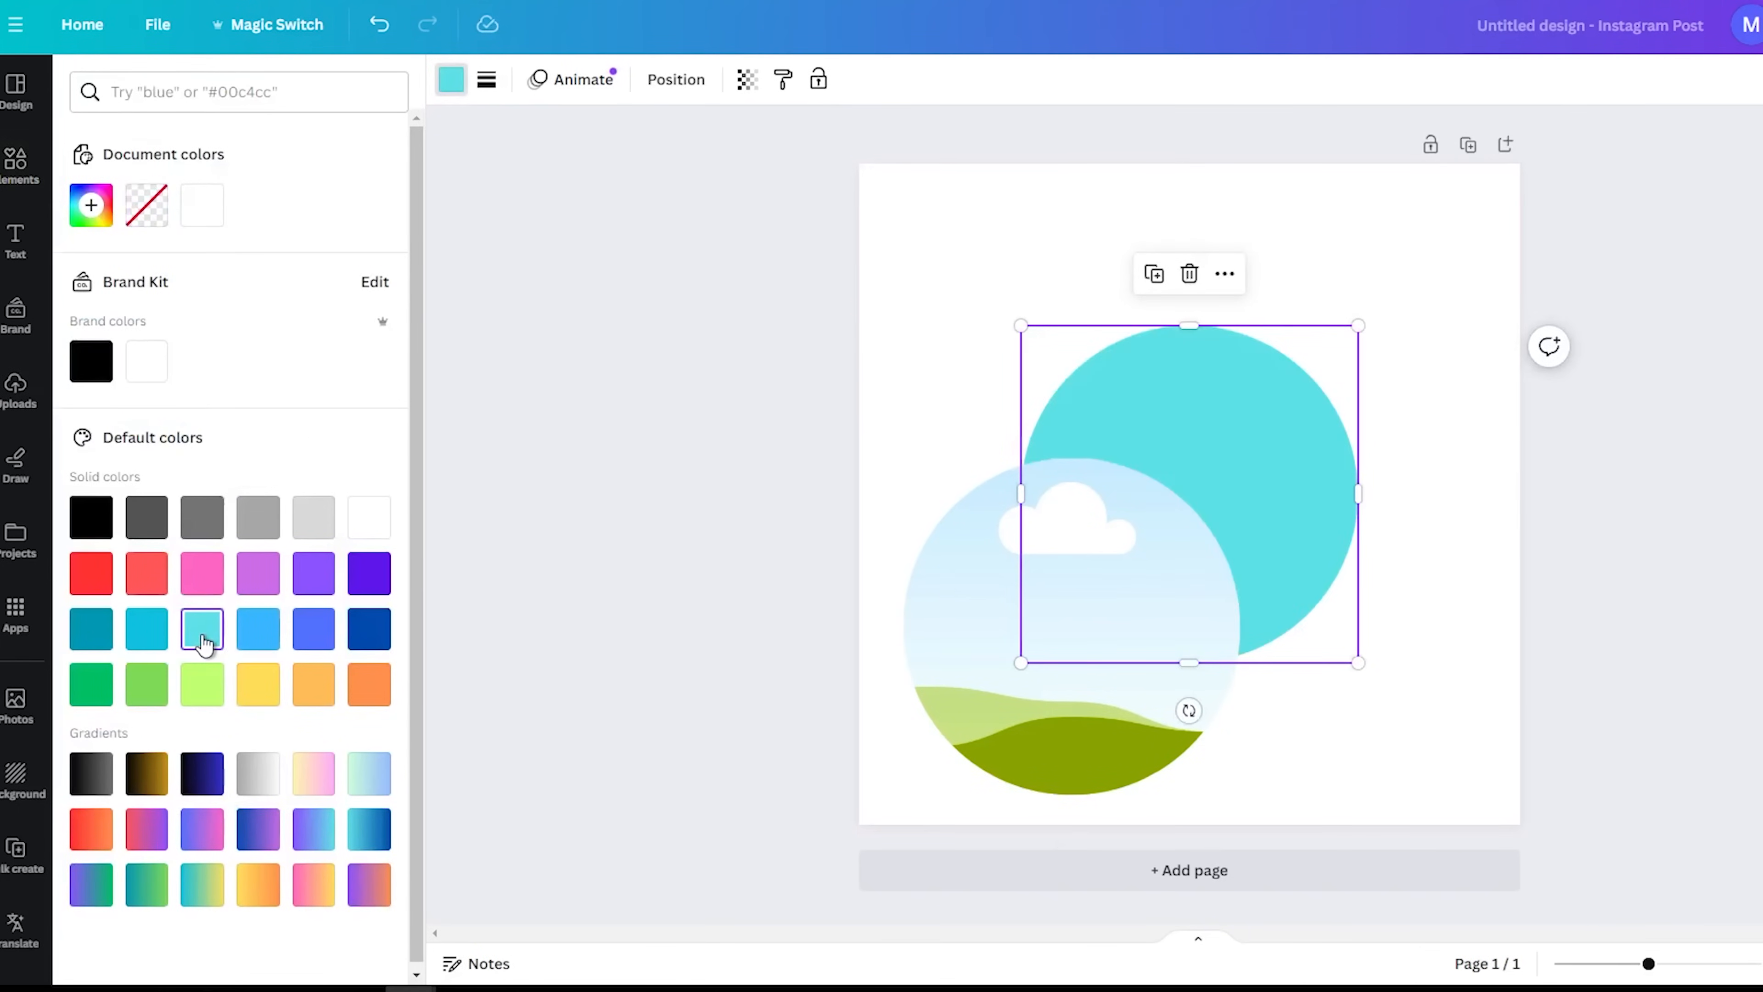
pyautogui.click(258, 629)
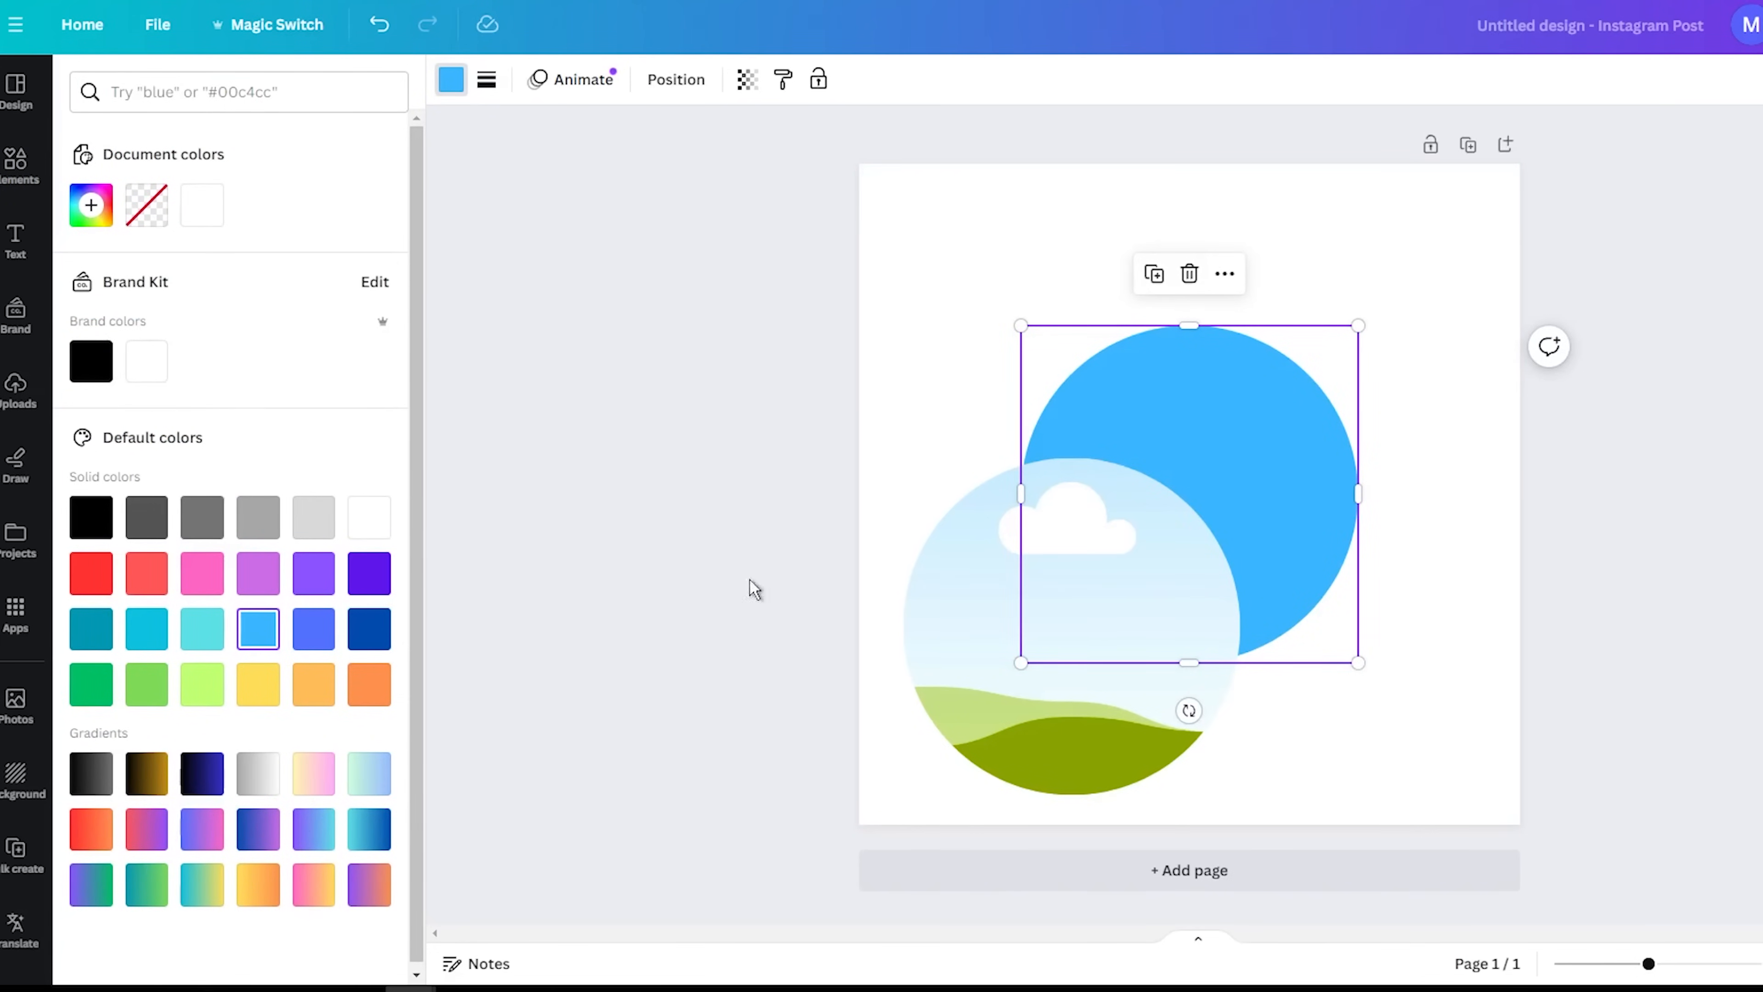
pyautogui.moveTo(985, 648); pyautogui.dragTo(1100, 514)
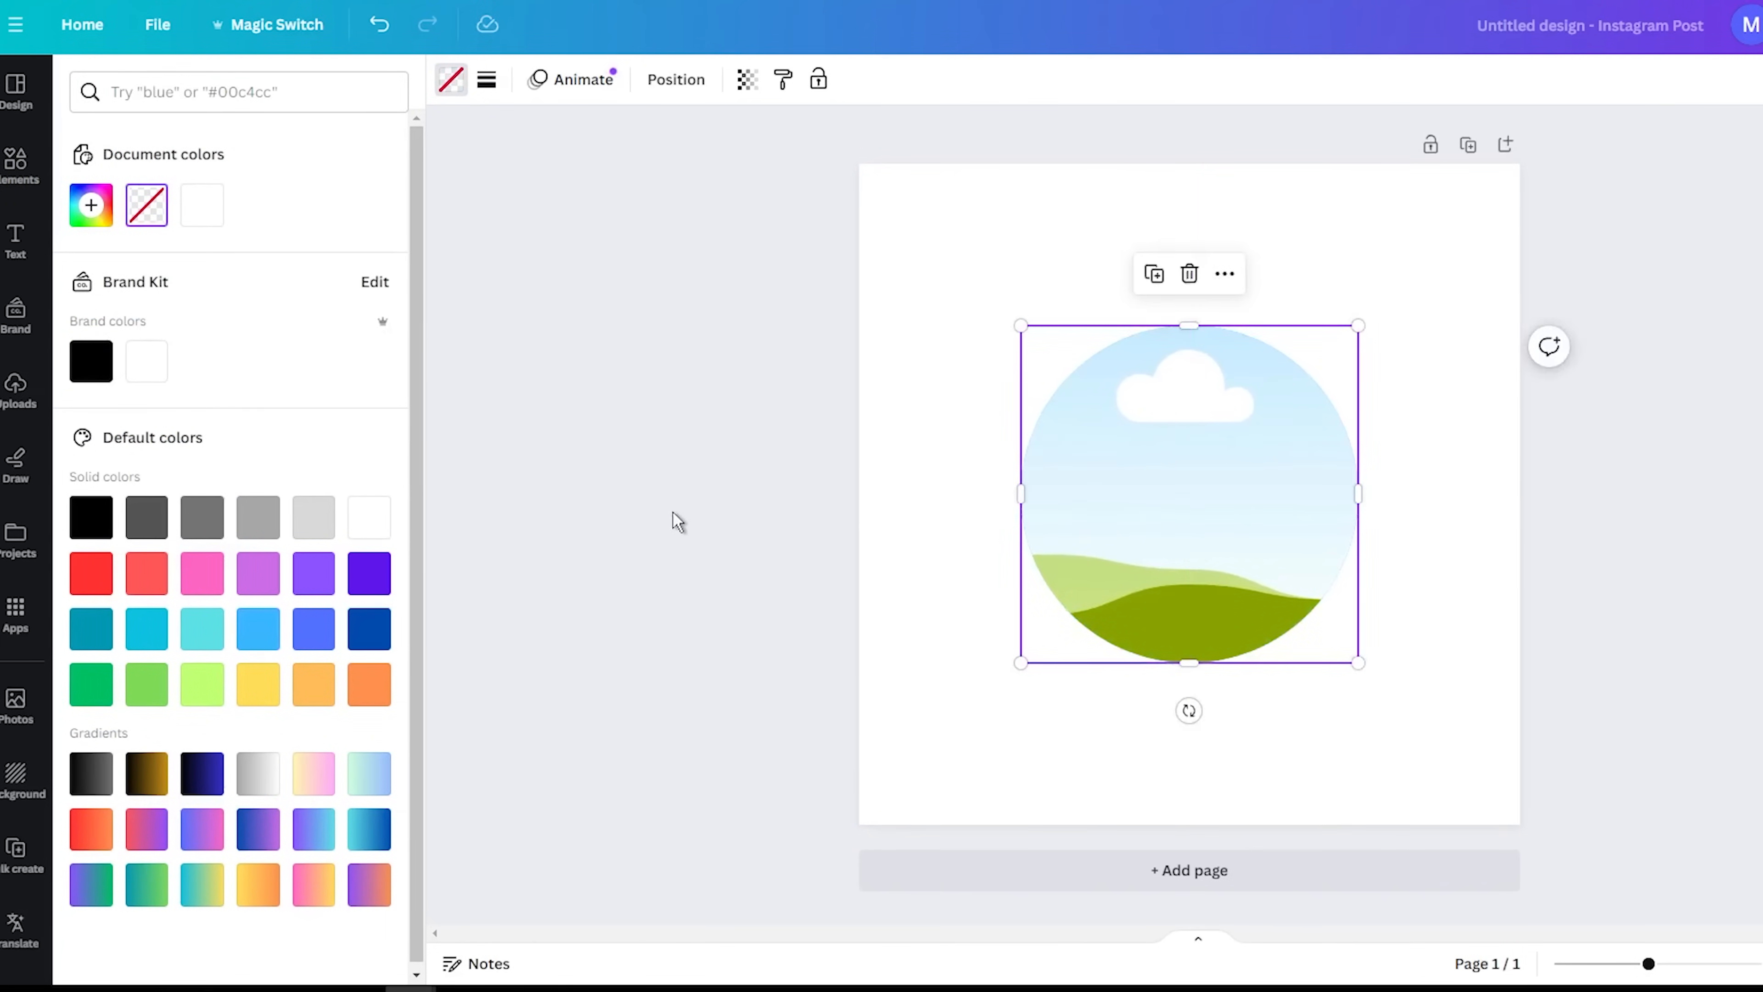
# Place the uploaded portrait of the man with glasses on the page, beside the circle without dropping it into the frame
pyautogui.click(16, 255)
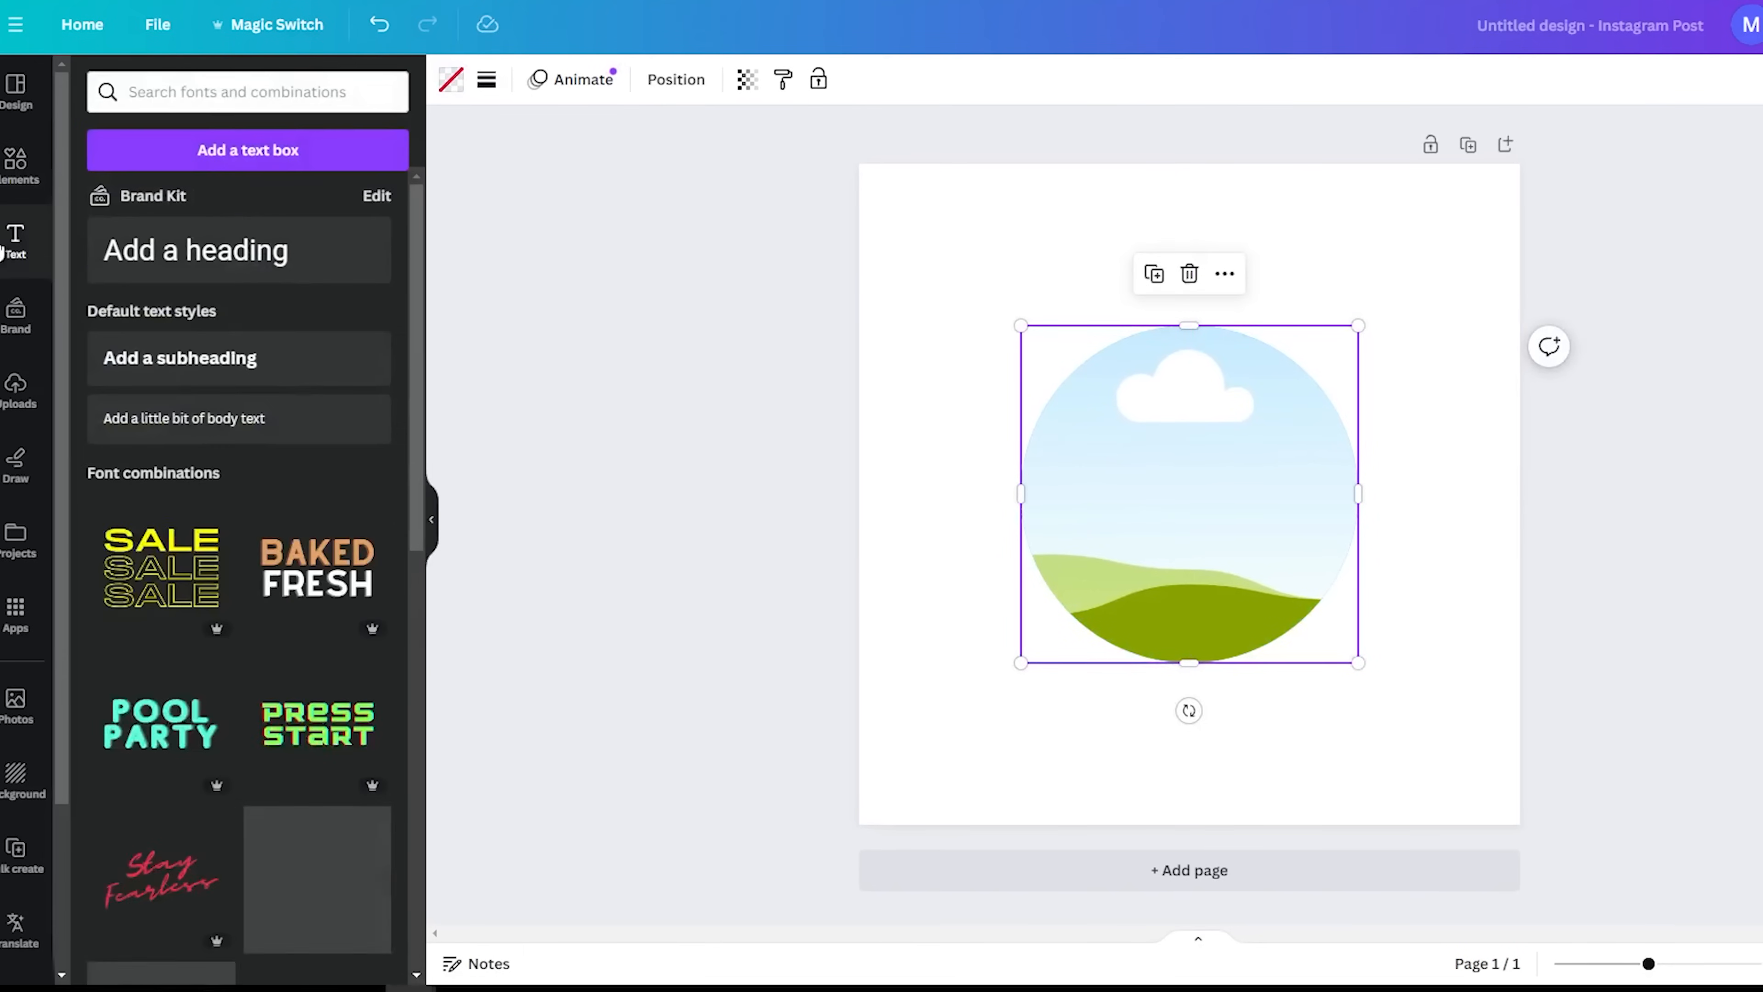
pyautogui.click(16, 387)
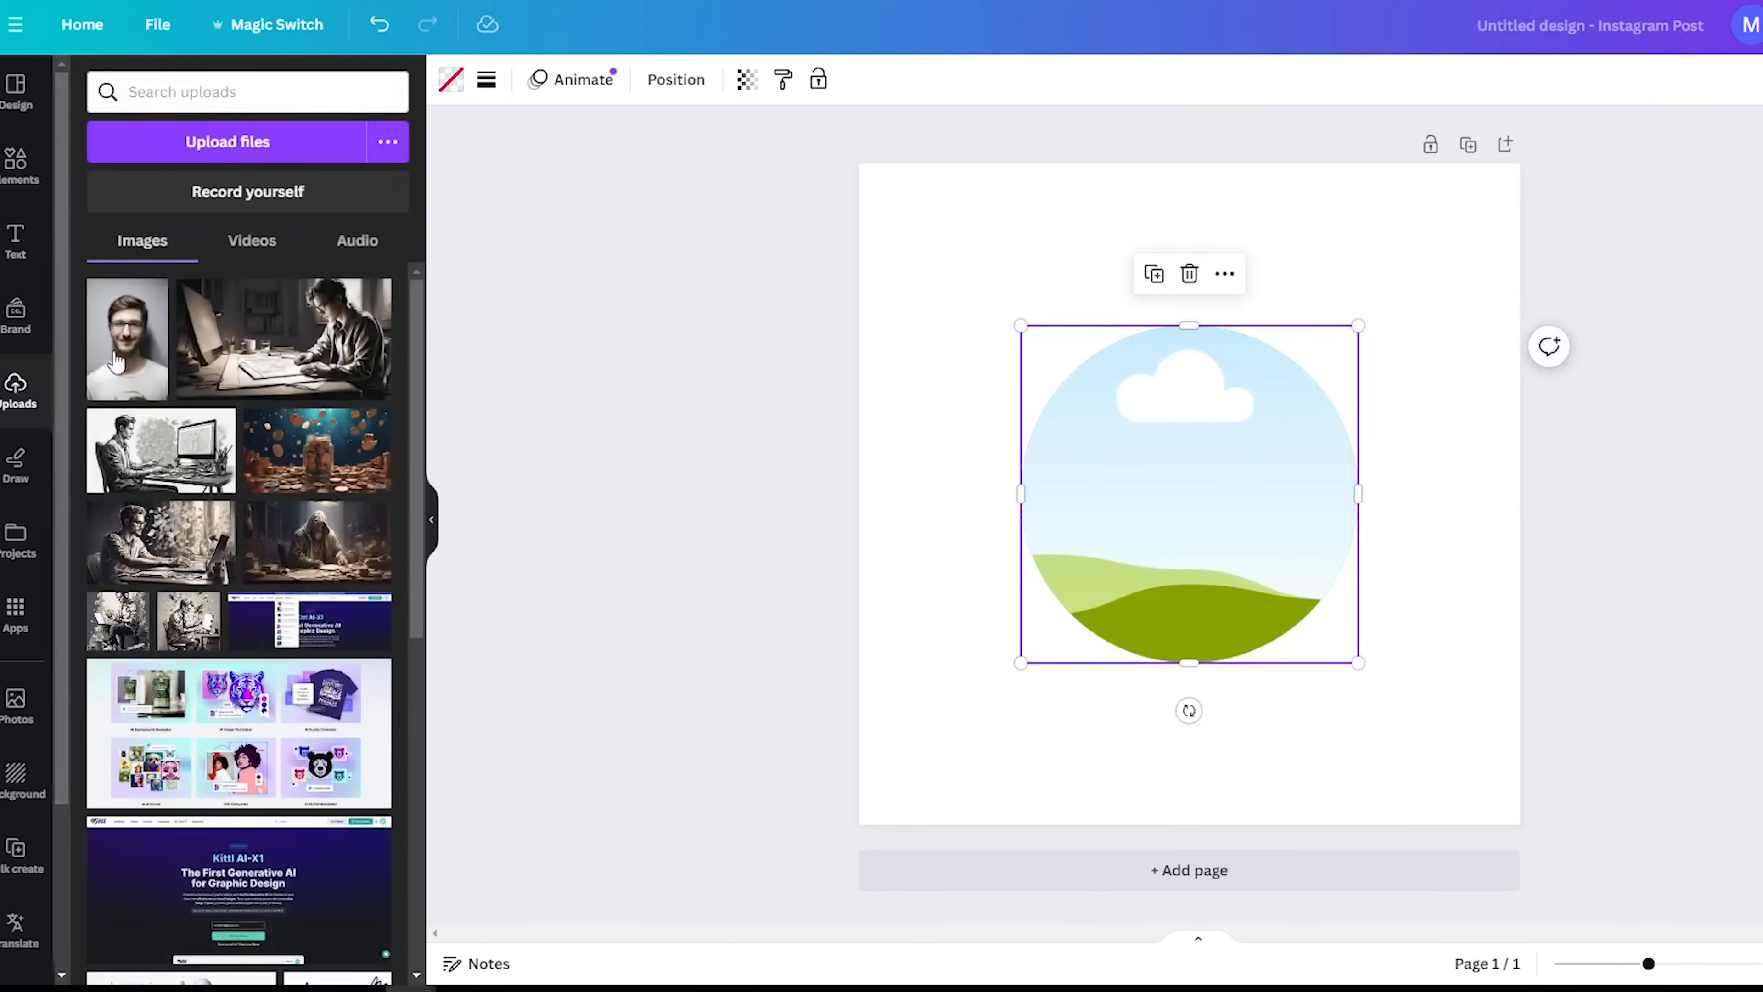
pyautogui.moveTo(132, 359); pyautogui.dragTo(957, 466)
pyautogui.moveTo(1029, 705); pyautogui.dragTo(999, 626)
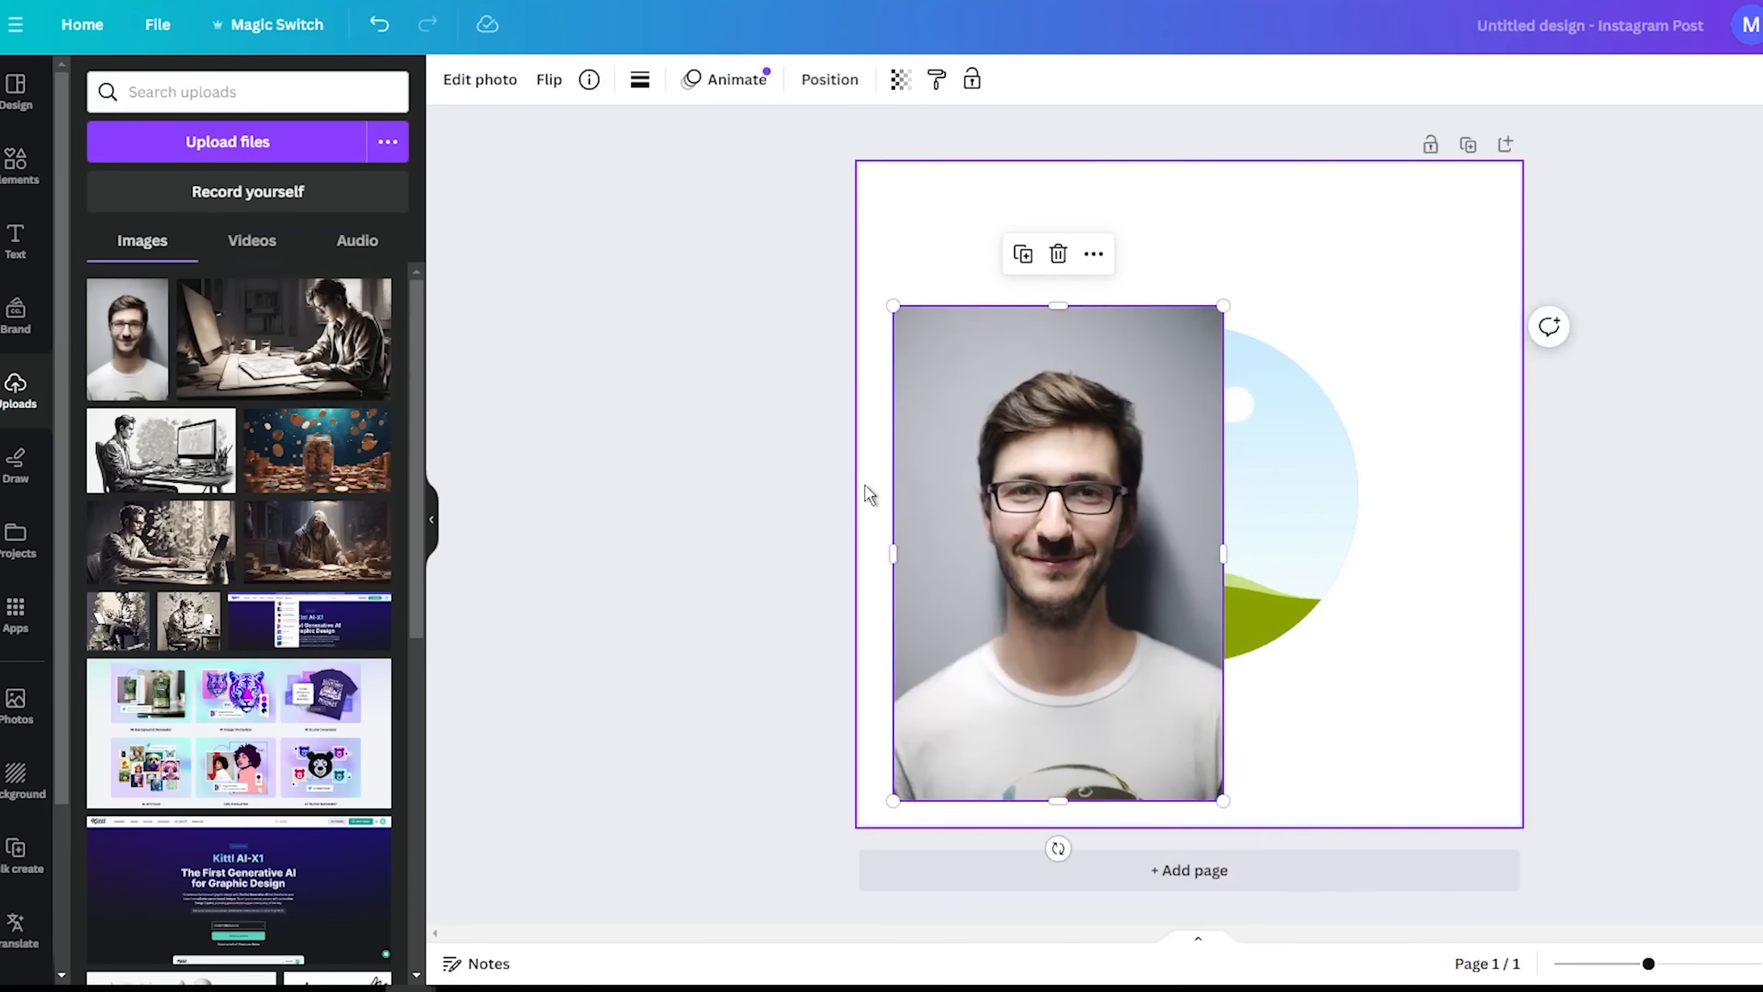
# Remove the portrait's background, then duplicate the cutout and move the copy to the right edge of the page
pyautogui.click(478, 83)
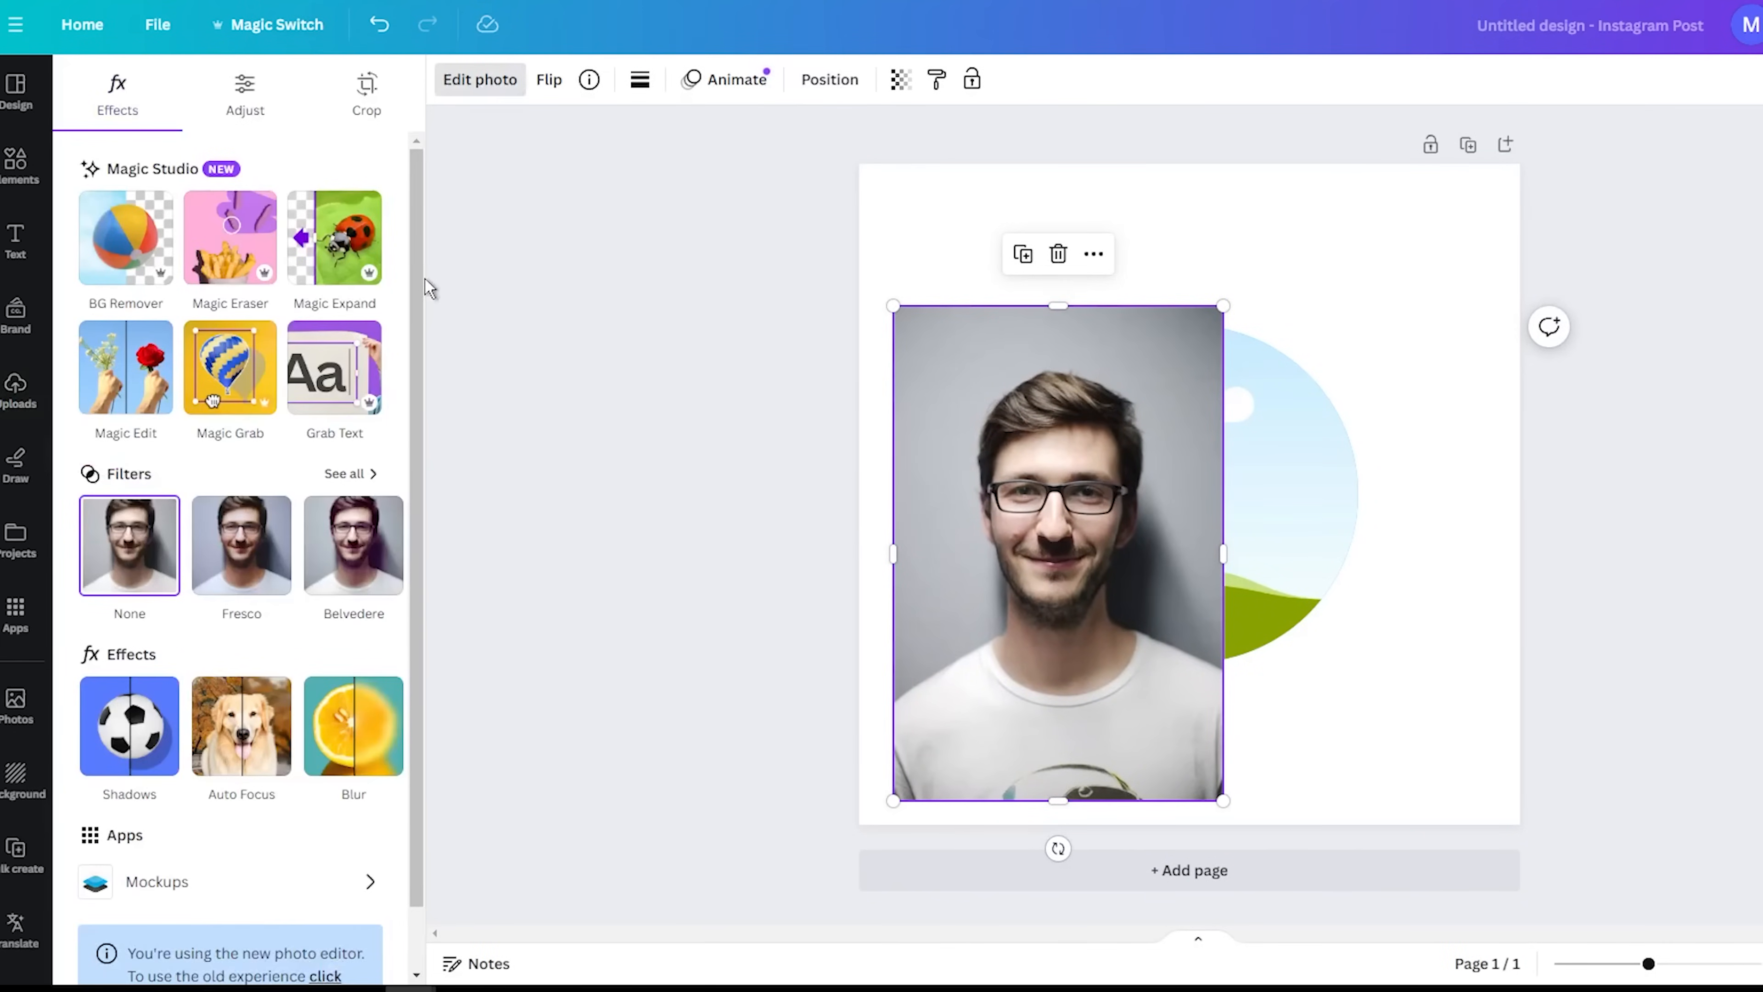
pyautogui.click(129, 246)
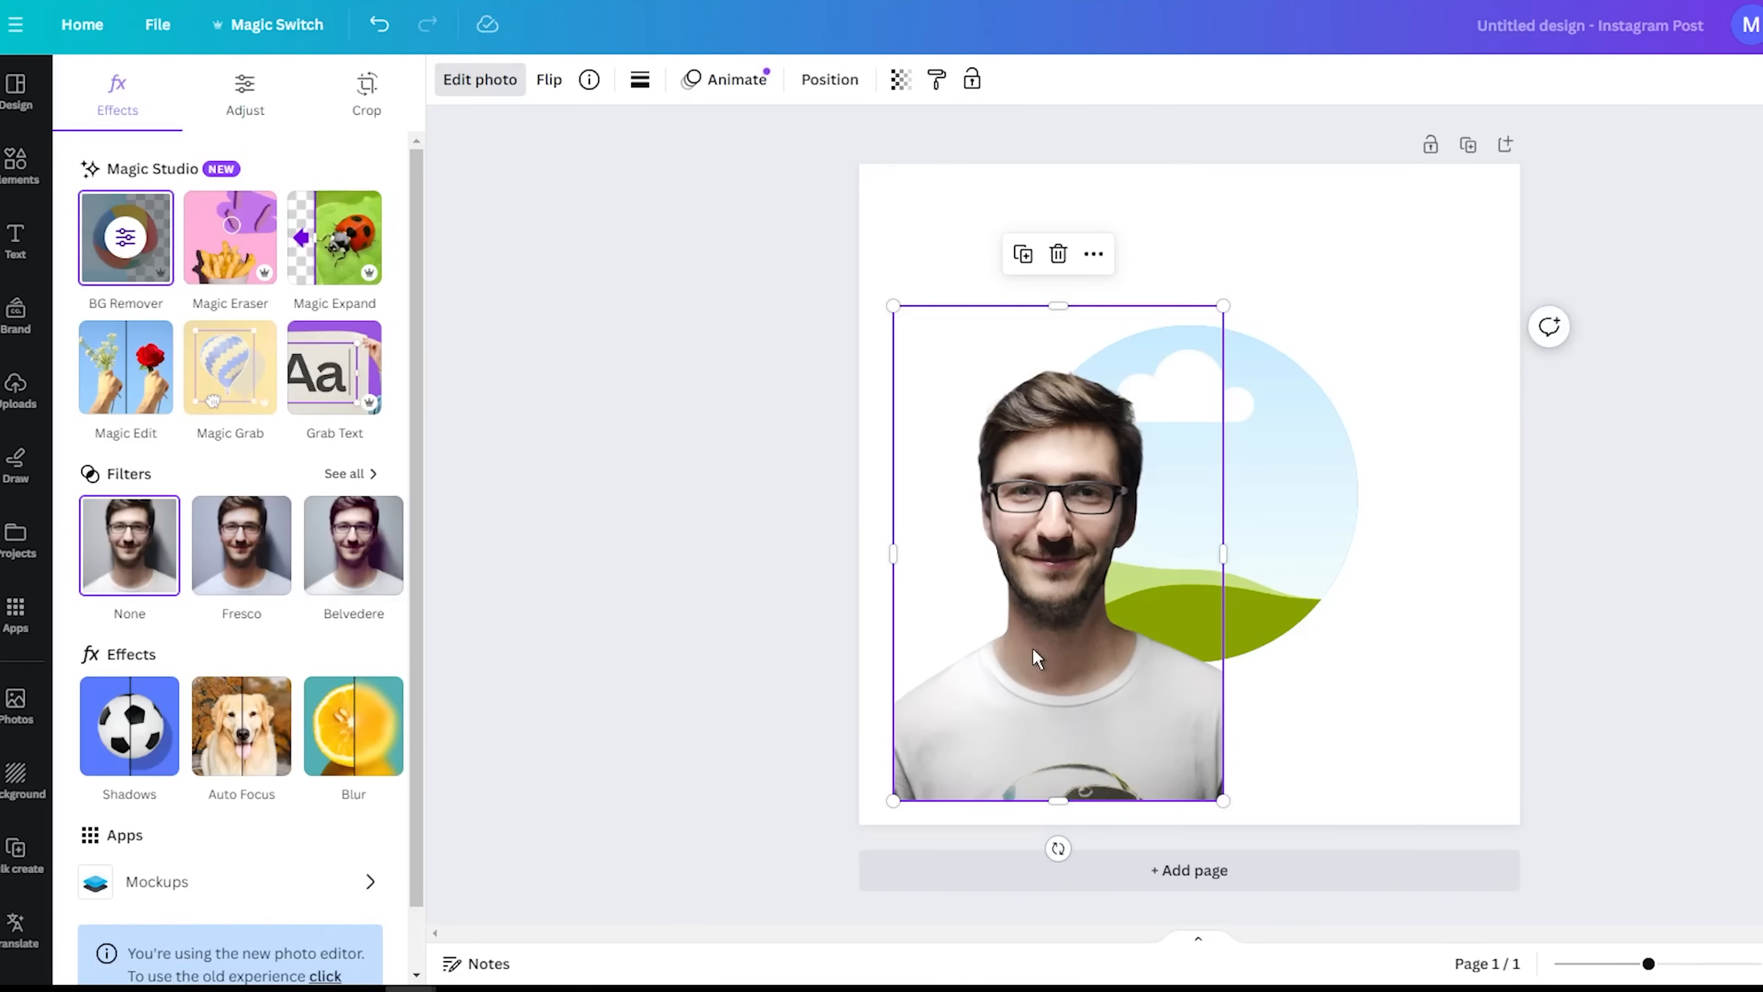
pyautogui.click(1022, 255)
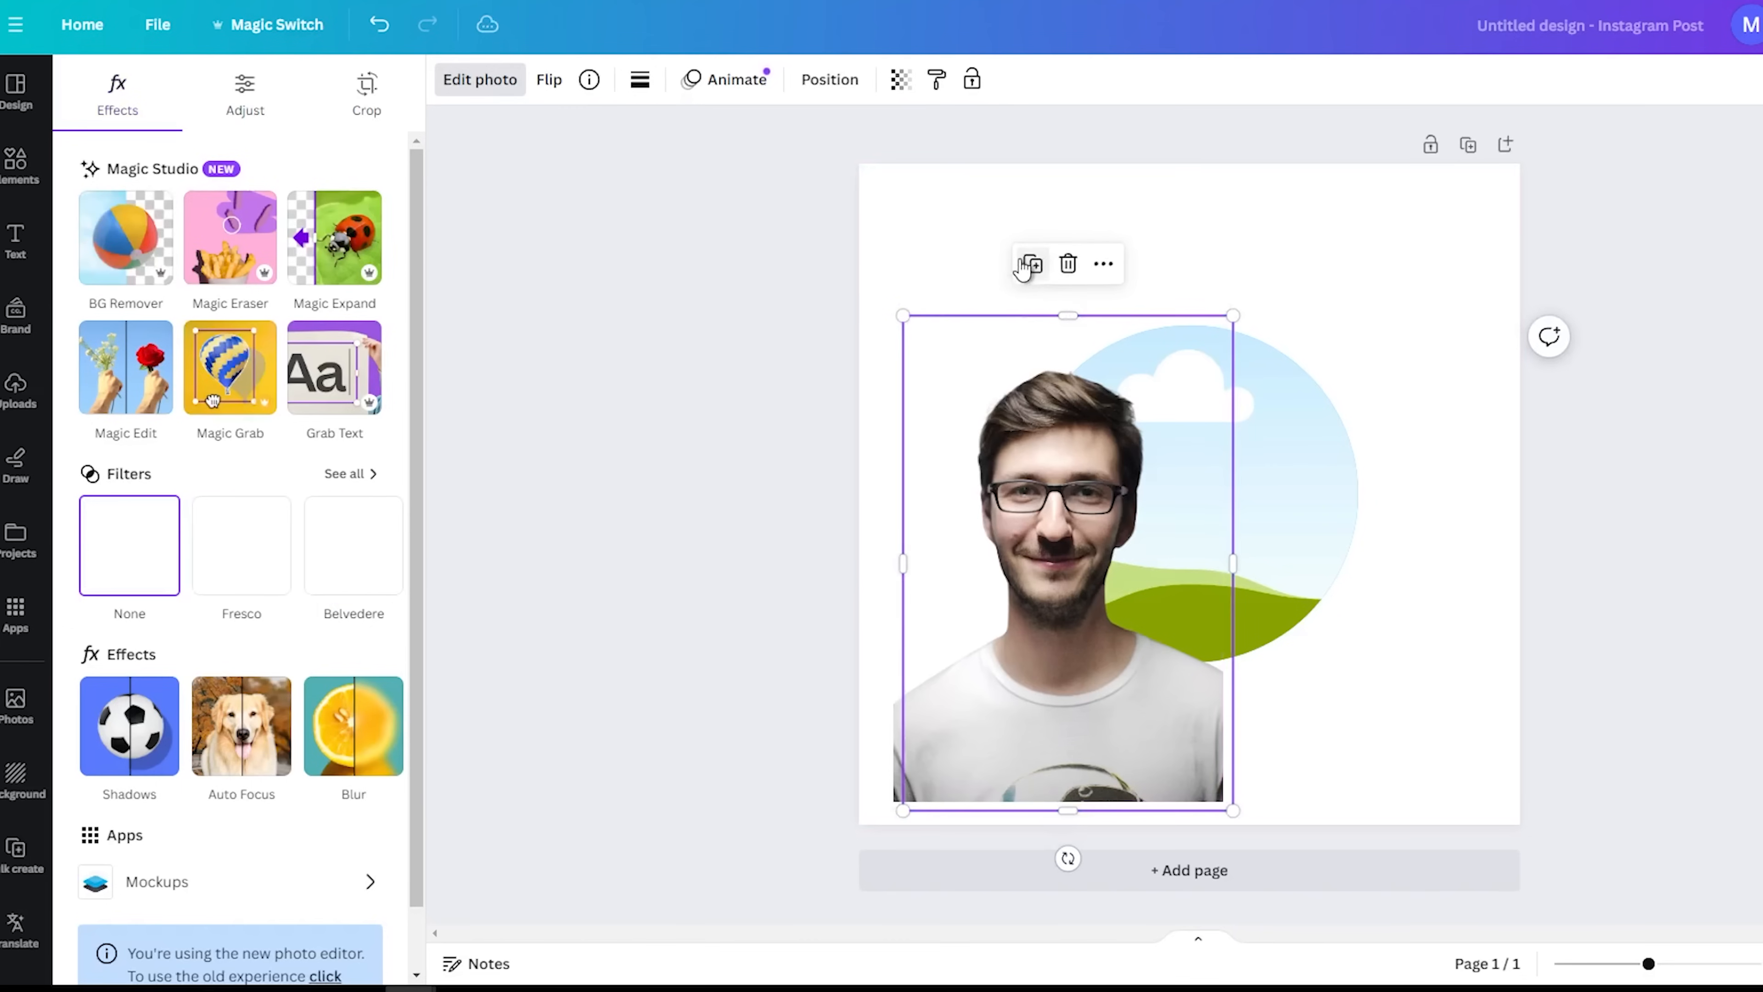
pyautogui.moveTo(1070, 663); pyautogui.dragTo(1441, 662)
# Place the original cutout into the circle frame and enlarge it inside the crop towards the upper left
pyautogui.click(1121, 704)
pyautogui.moveTo(1075, 740); pyautogui.dragTo(1189, 564)
pyautogui.doubleClick(1179, 506)
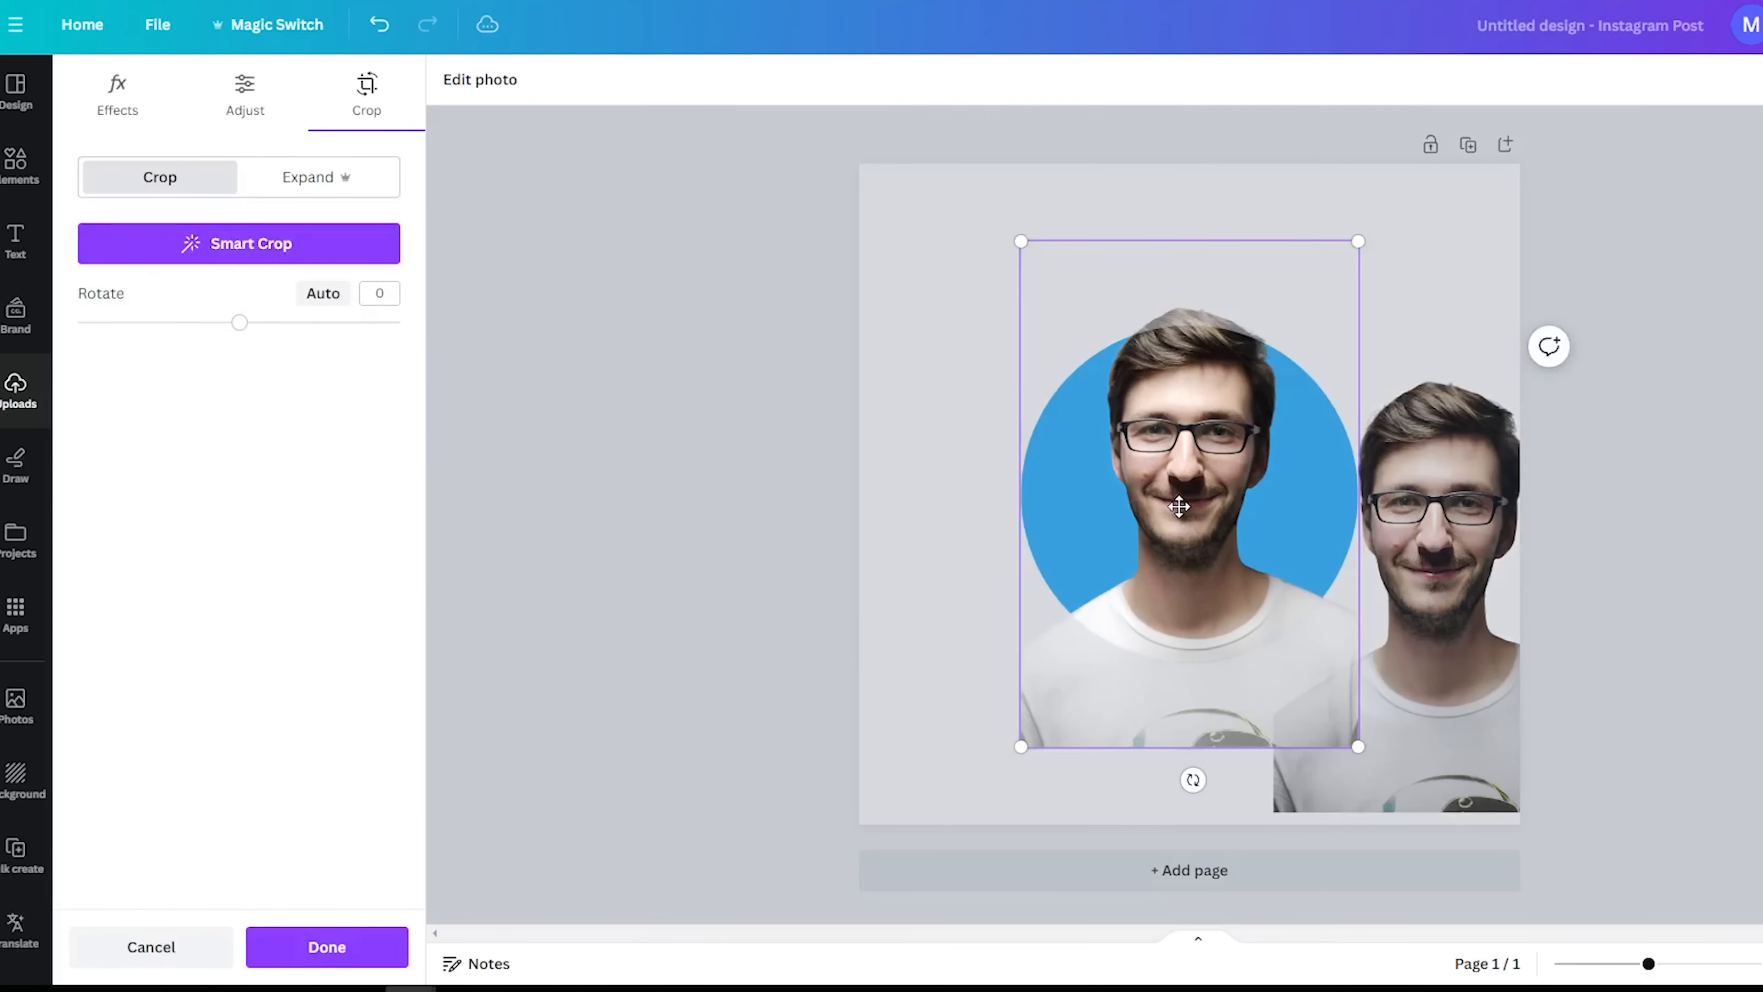
pyautogui.moveTo(1019, 236); pyautogui.dragTo(960, 149)
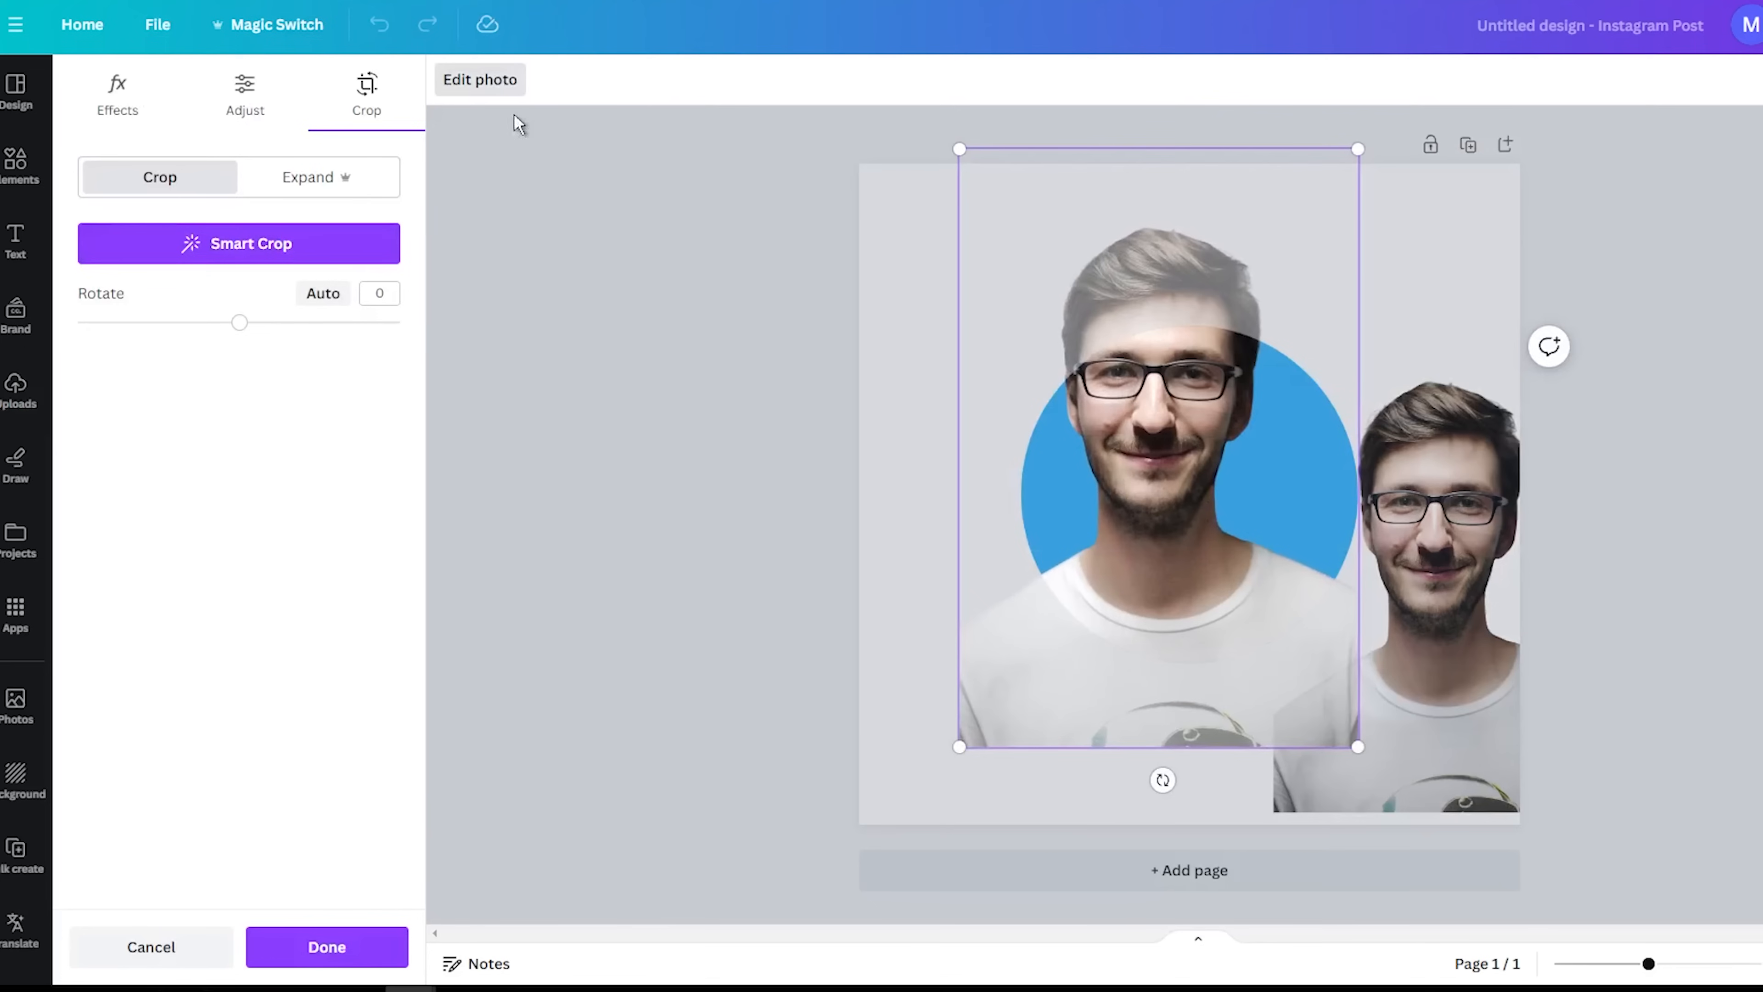
# Show the rulers and add a horizontal guide at the top of the hair of the cropped portrait
pyautogui.click(161, 25)
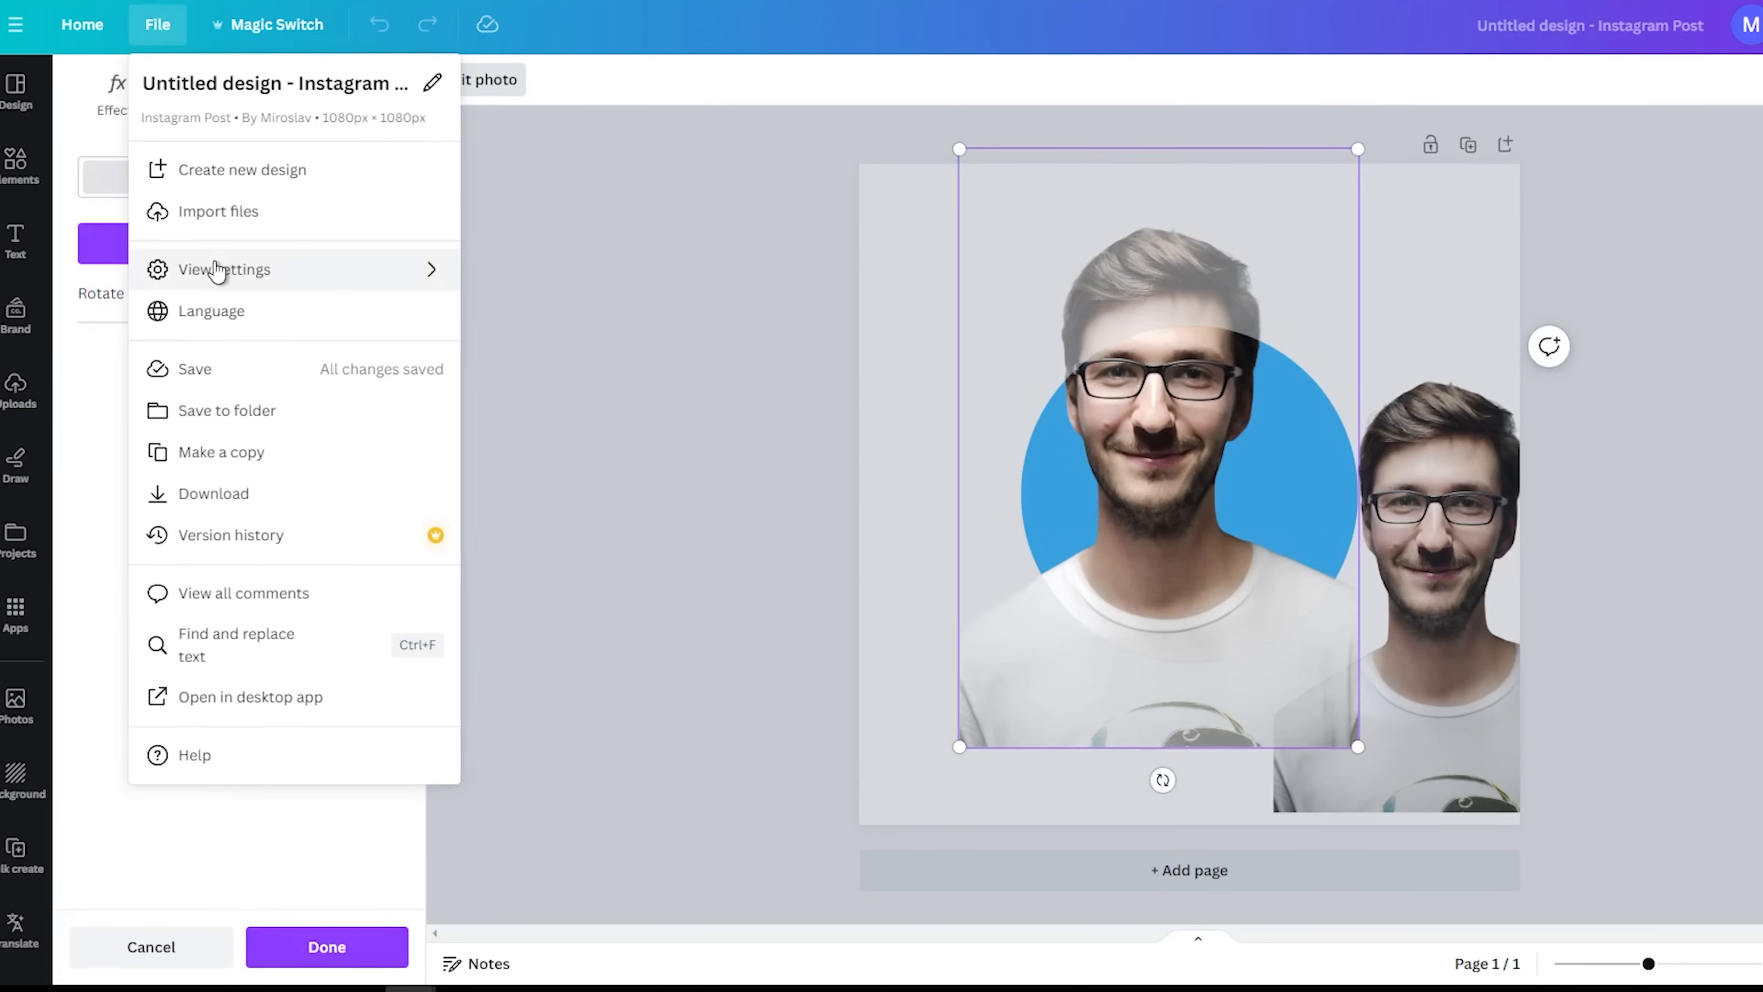
pyautogui.moveTo(217, 270)
pyautogui.click(580, 276)
pyautogui.moveTo(762, 130); pyautogui.dragTo(792, 250)
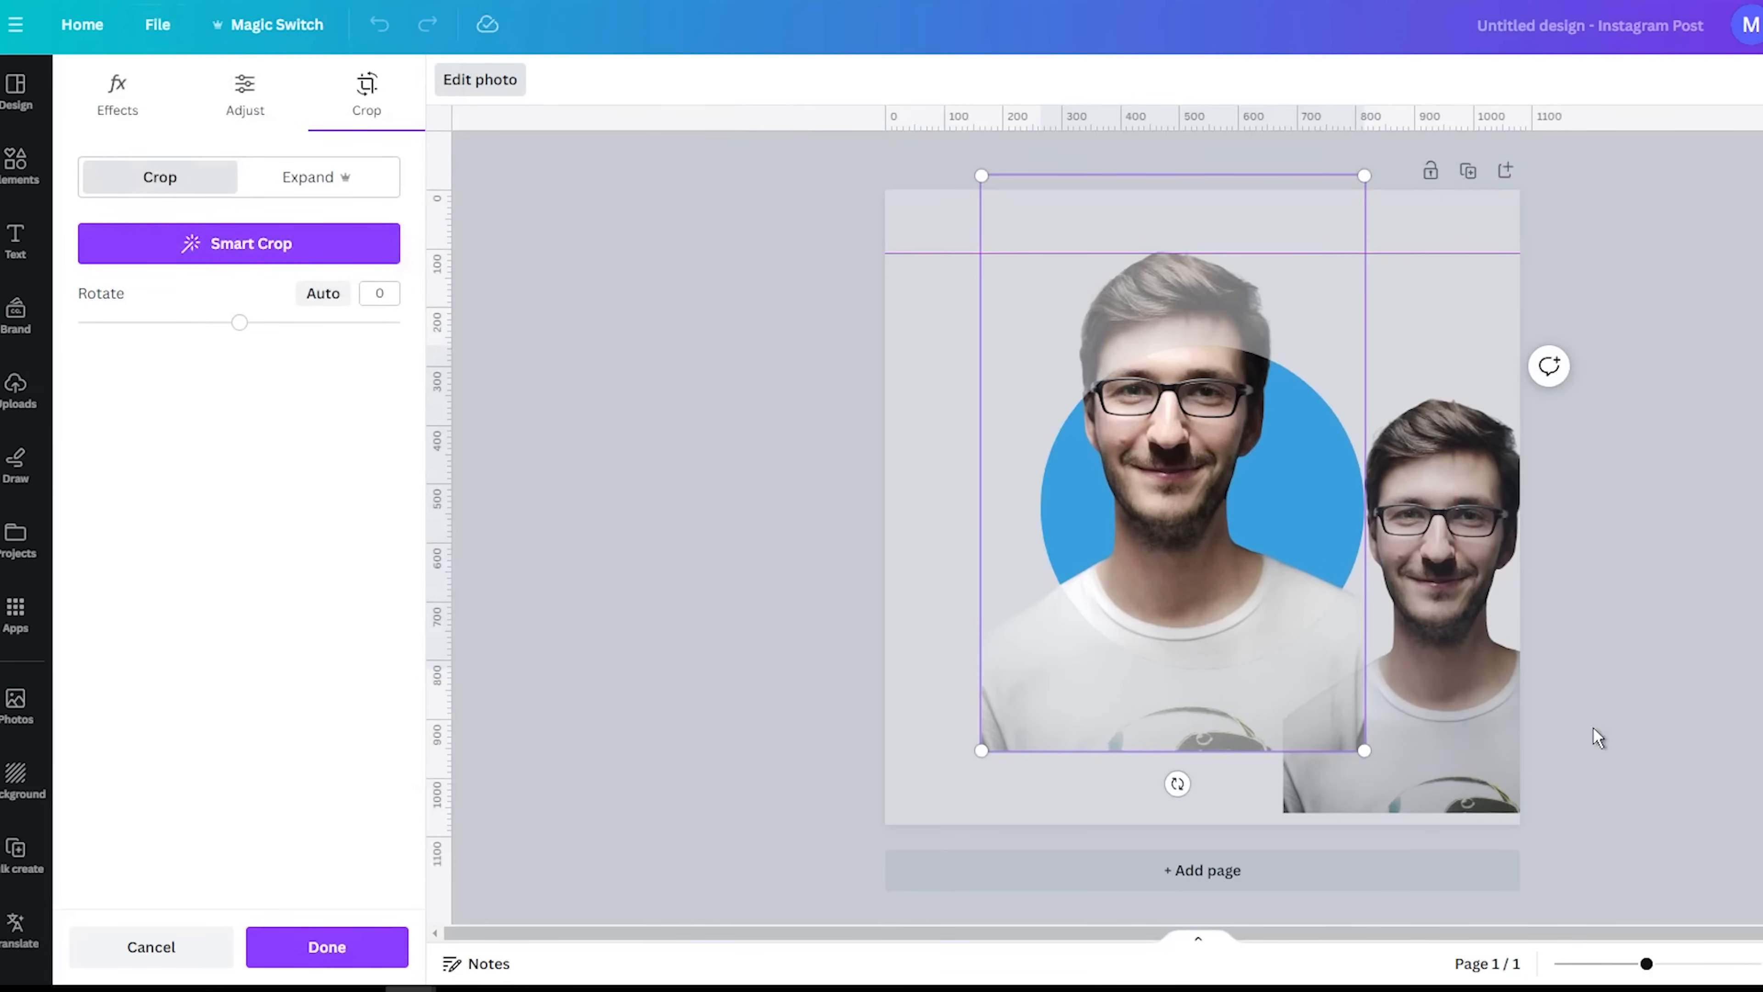
# Finish the crop of the framed portrait and move the loose cutout copy to the left side of the page, overlapping the circle
pyautogui.click(1458, 703)
pyautogui.click(1457, 703)
pyautogui.moveTo(1457, 703); pyautogui.dragTo(1009, 602)
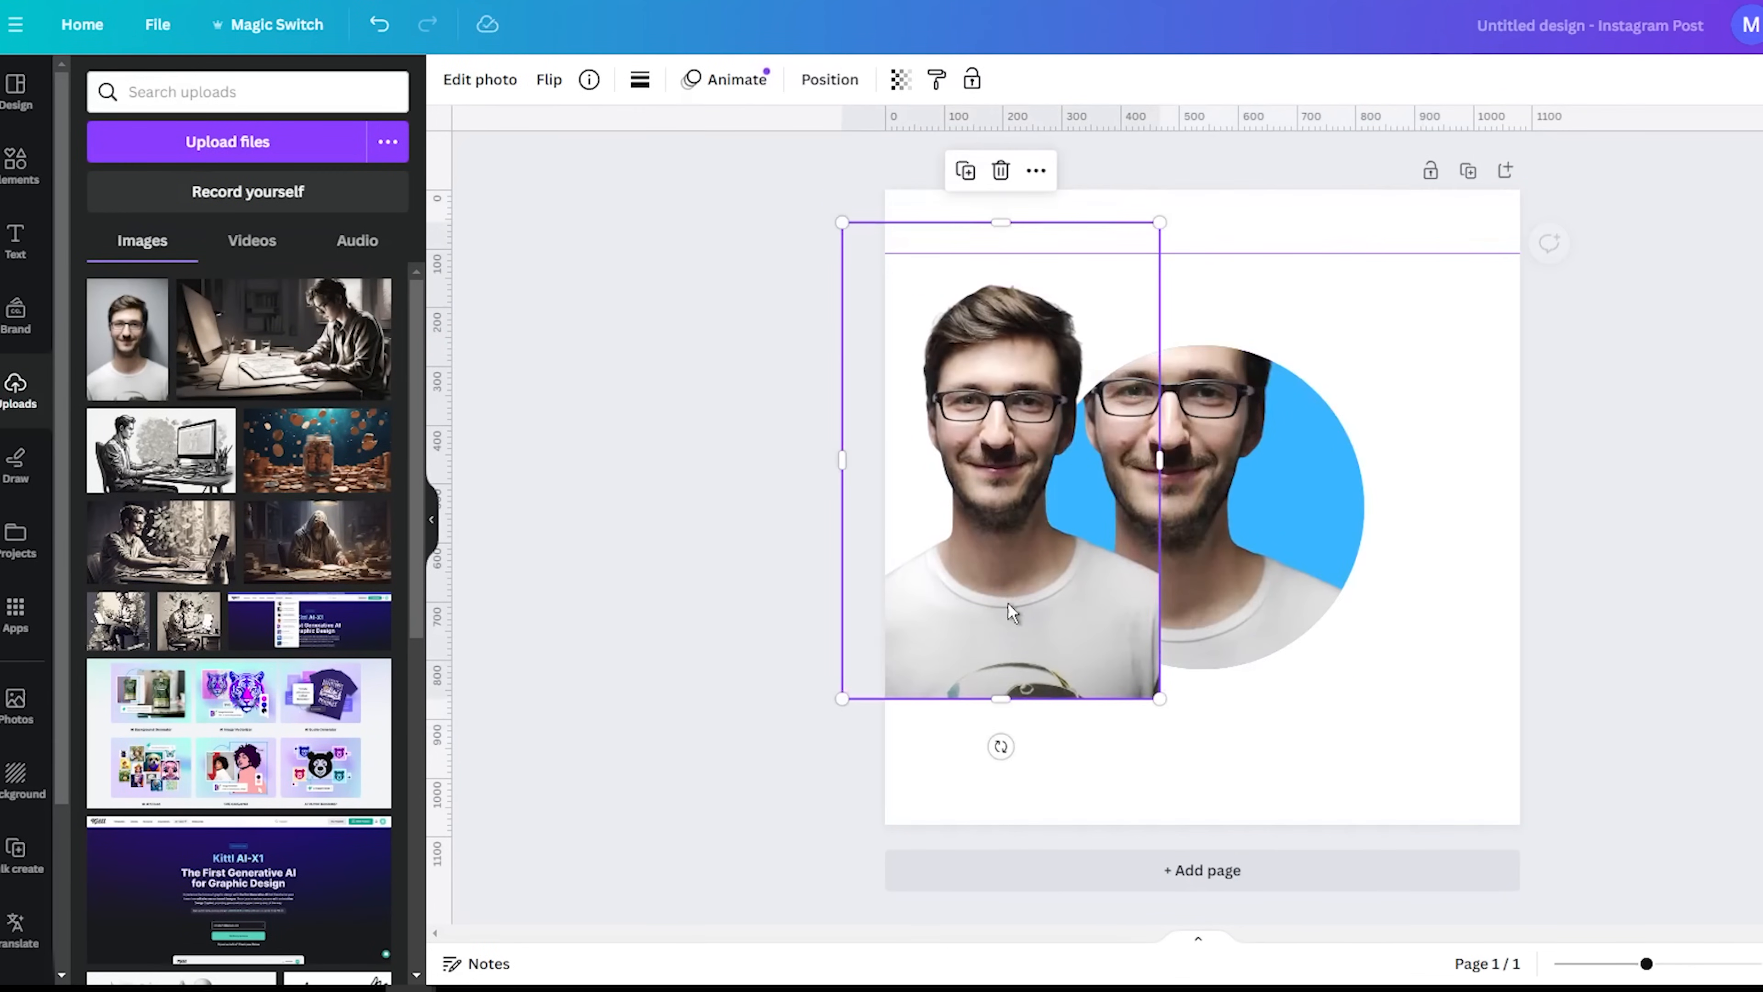
# Fully lock the circle frame containing the cropped portrait
pyautogui.click(1281, 556)
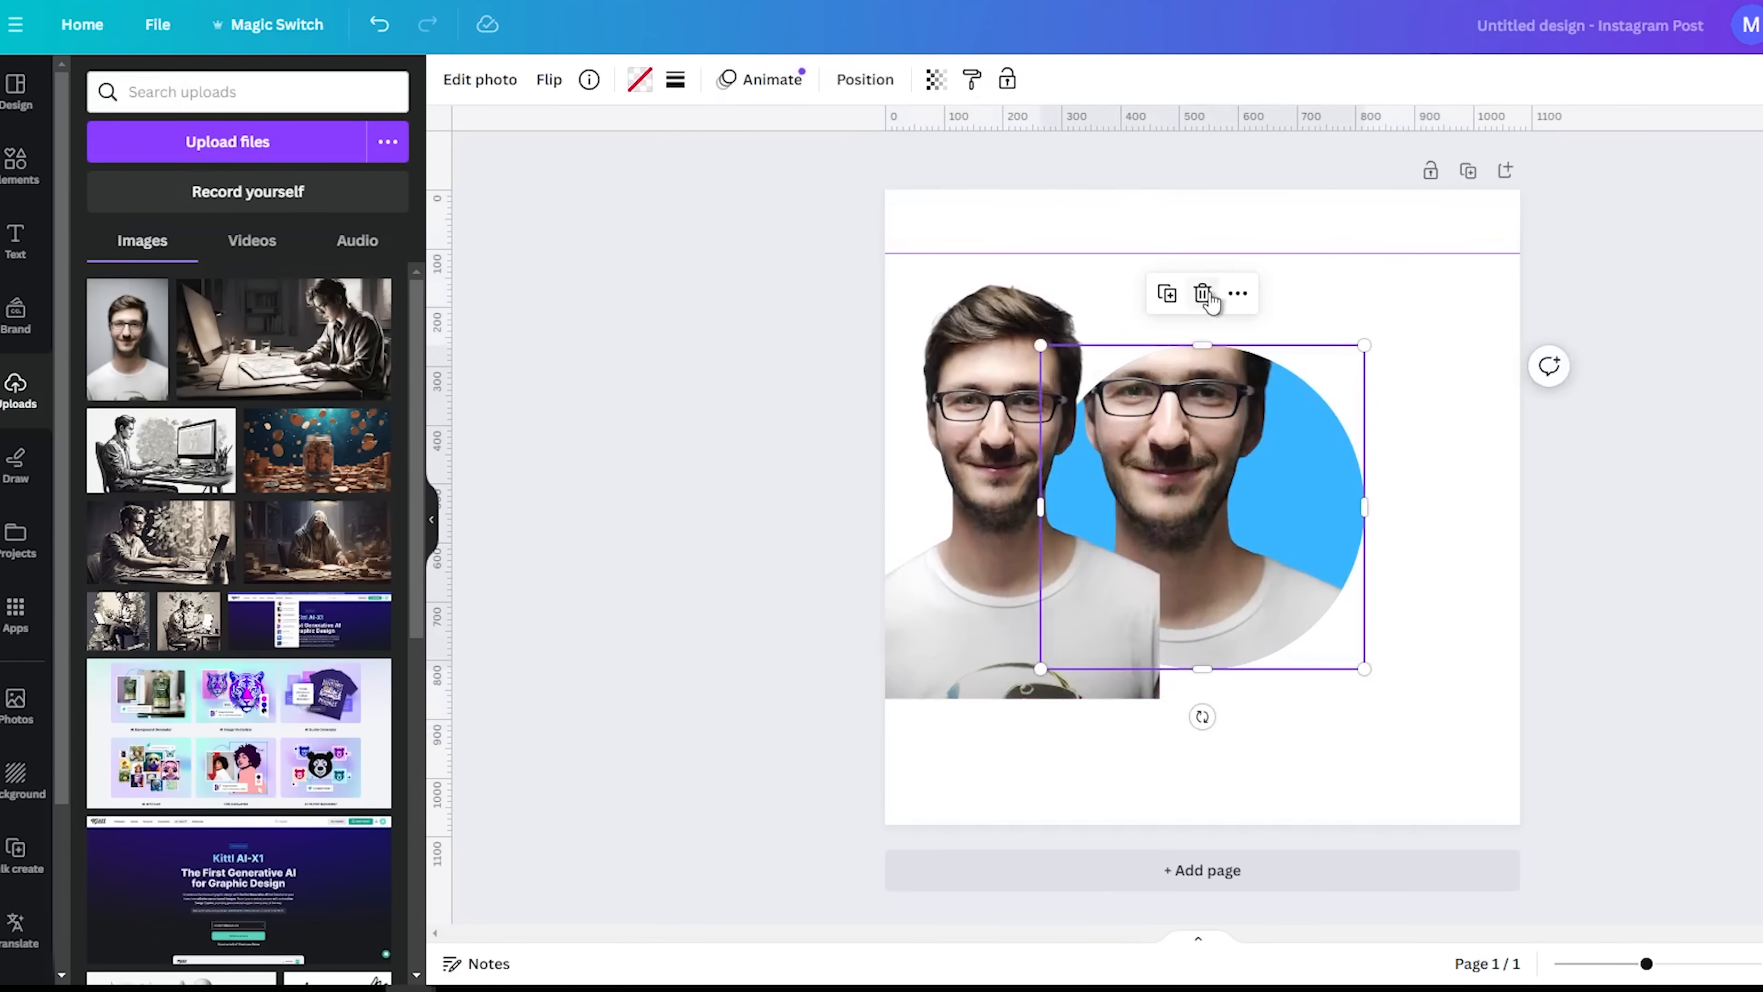
pyautogui.click(1236, 295)
pyautogui.moveTo(1390, 559)
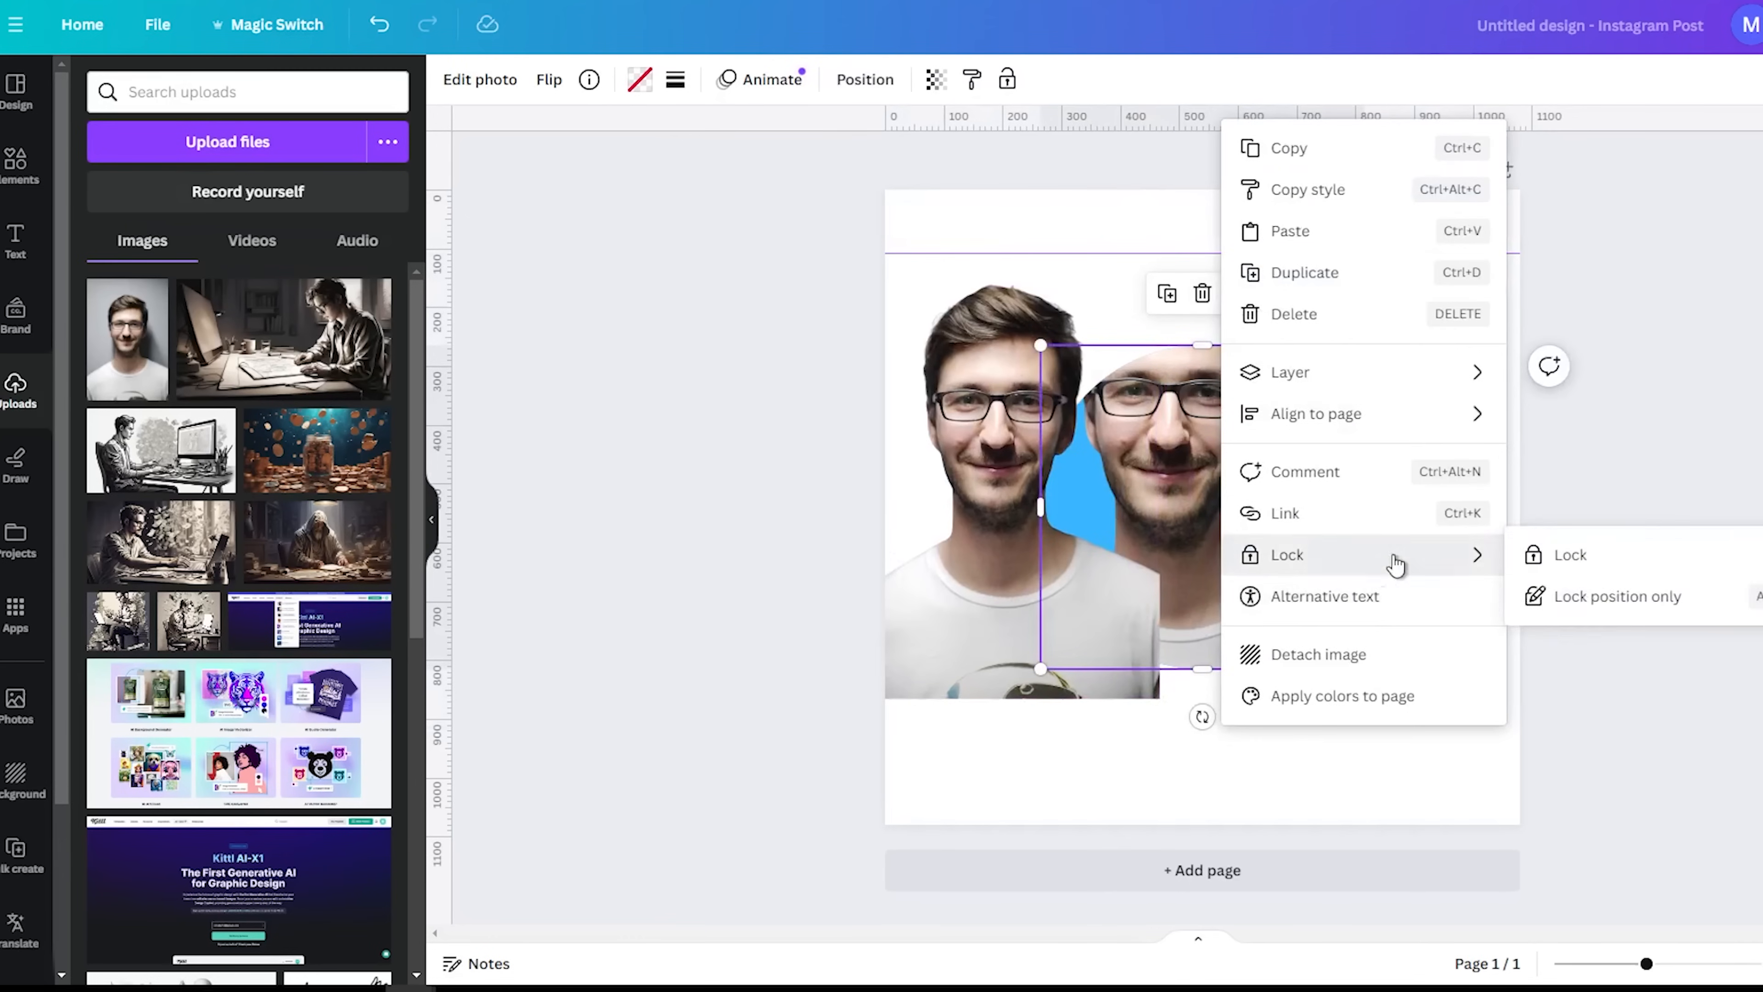
pyautogui.click(1576, 559)
# Move the loose cutout over the framed portrait and enlarge it until face, shoulders and hair top match the portrait underneath and the guide
pyautogui.click(967, 602)
pyautogui.moveTo(967, 602); pyautogui.dragTo(1029, 572)
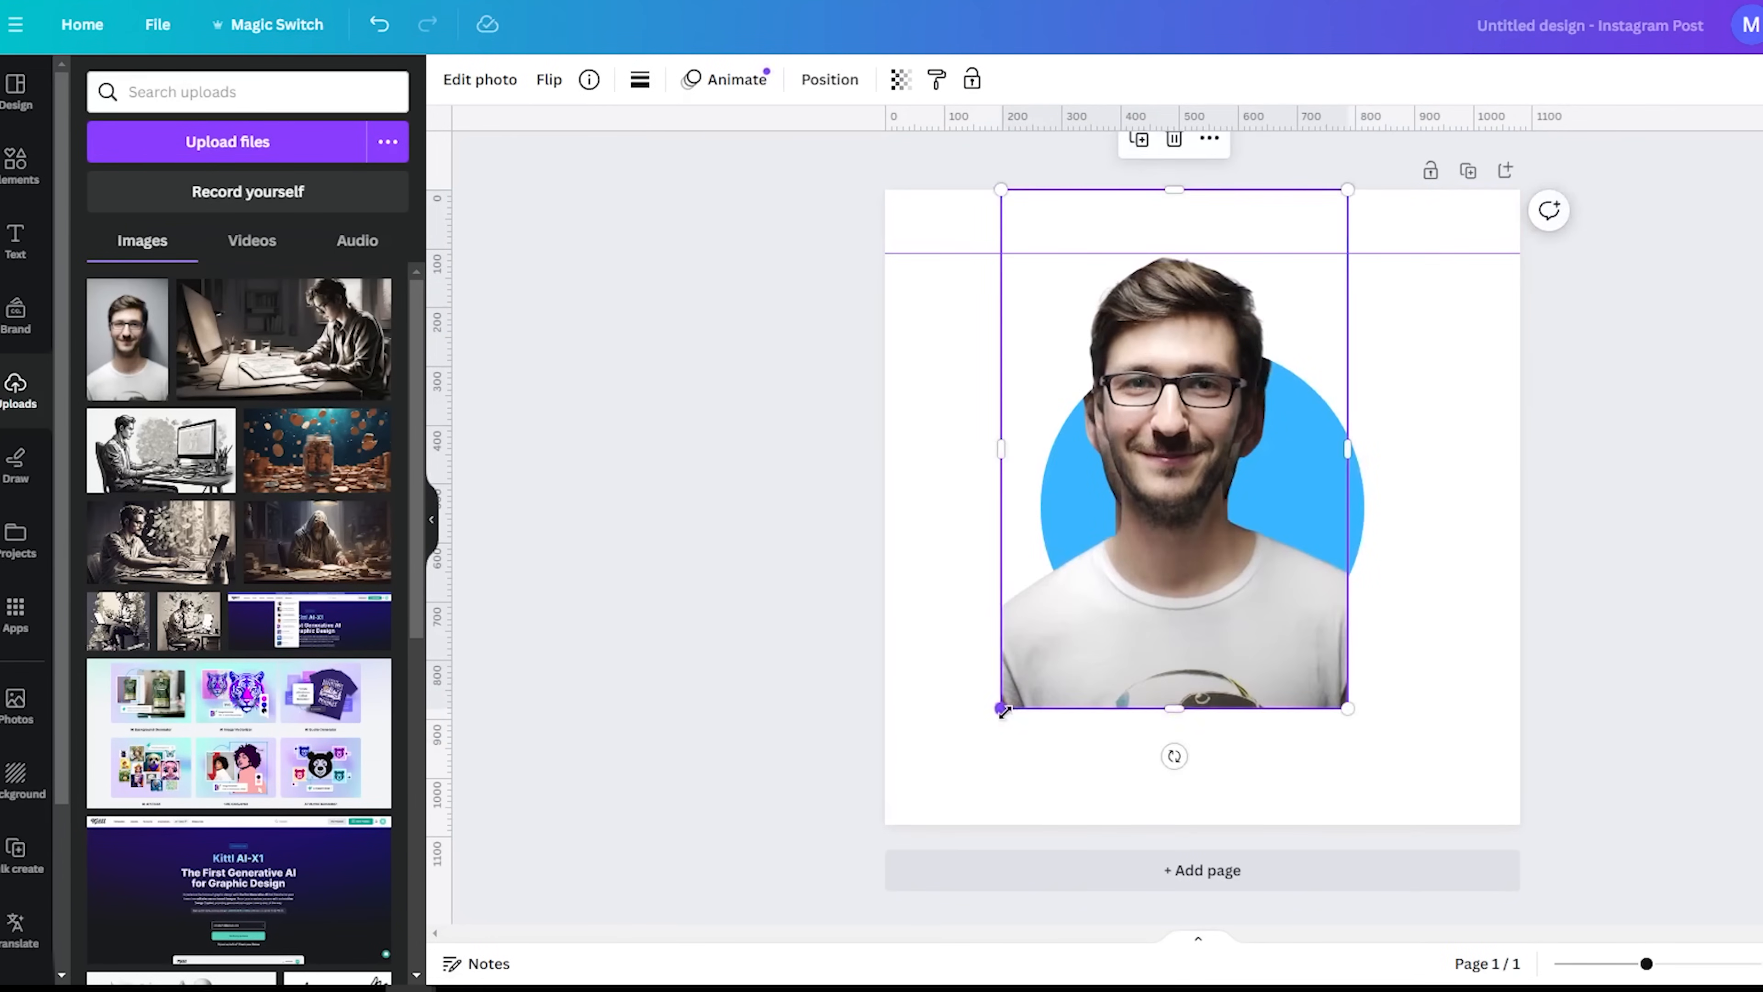
pyautogui.moveTo(1004, 710); pyautogui.dragTo(945, 731)
pyautogui.moveTo(1138, 660)
pyautogui.mouseDown()
pyautogui.moveTo(1173, 642)
pyautogui.moveTo(1141, 642)
pyautogui.moveTo(1141, 667)
pyautogui.moveTo(1150, 653)
pyautogui.mouseUp()
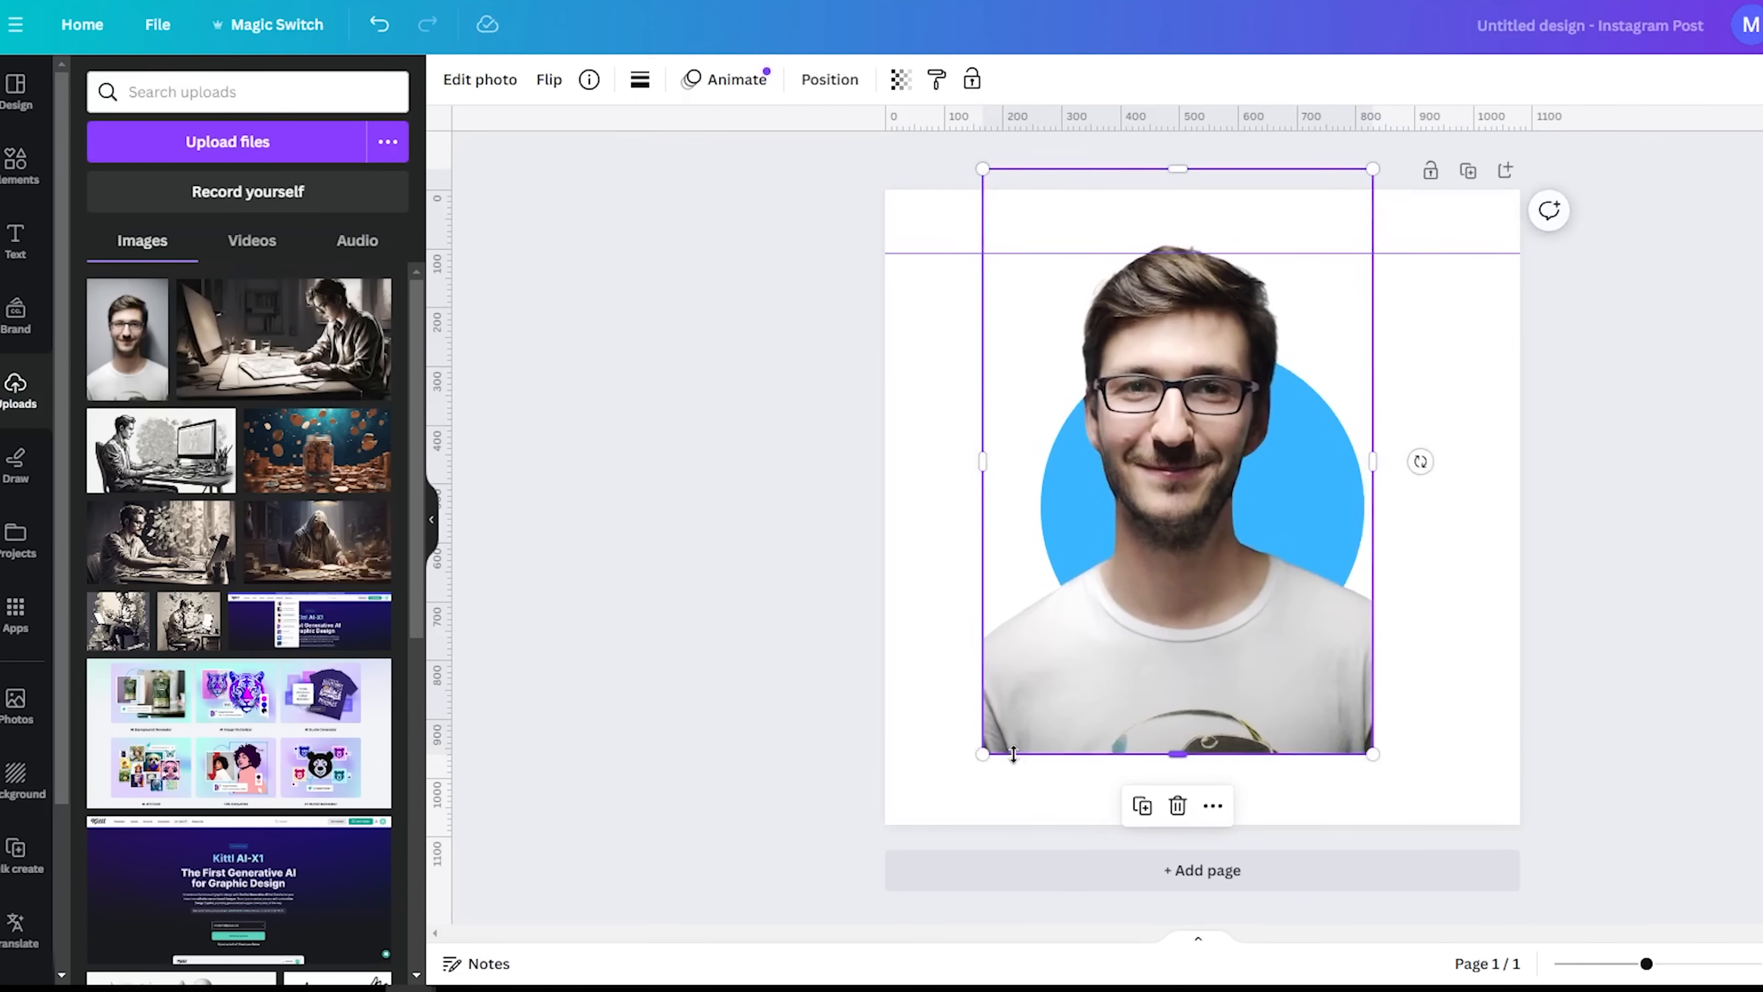
pyautogui.moveTo(980, 748)
pyautogui.mouseDown()
pyautogui.moveTo(960, 748)
pyautogui.moveTo(975, 759)
pyautogui.mouseUp()
pyautogui.moveTo(1066, 678); pyautogui.dragTo(1066, 685)
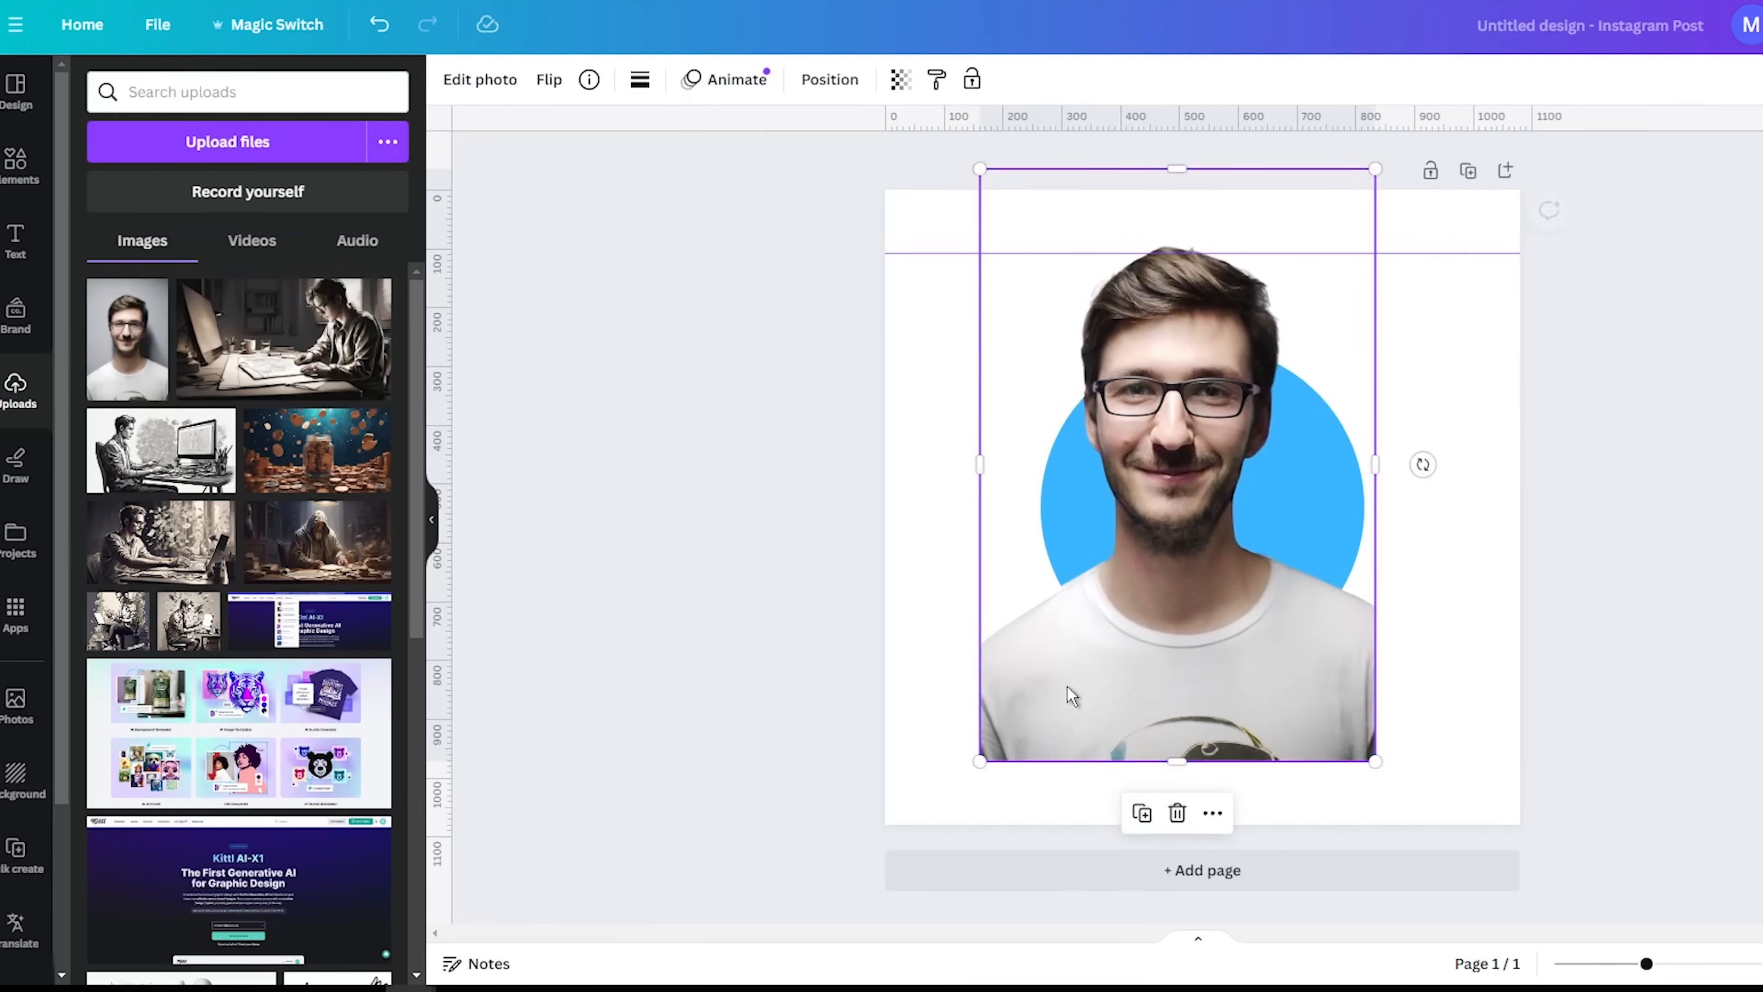
pyautogui.click(833, 571)
# Crop the overlaid cutout from its lower edge up to the neck so the shirt stays inside the circle
pyautogui.click(1261, 632)
pyautogui.moveTo(1183, 760); pyautogui.dragTo(1184, 560)
pyautogui.click(680, 578)
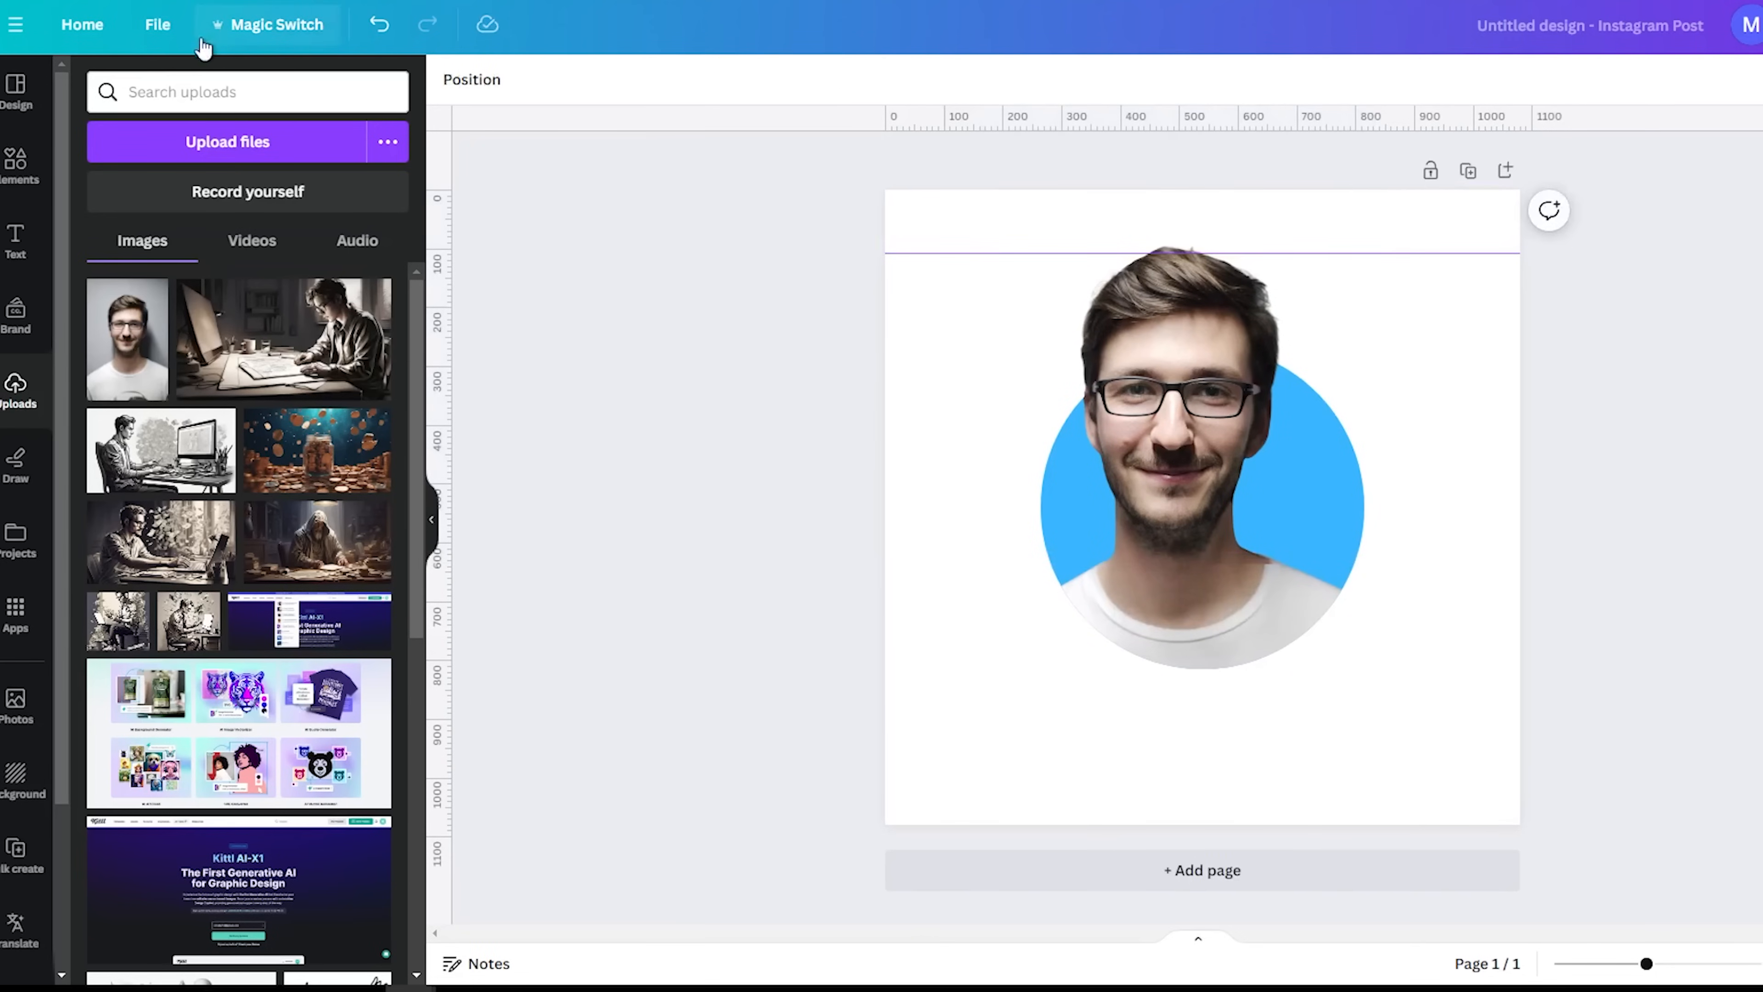
# Hide the rulers and guides
pyautogui.click(158, 25)
pyautogui.moveTo(358, 282)
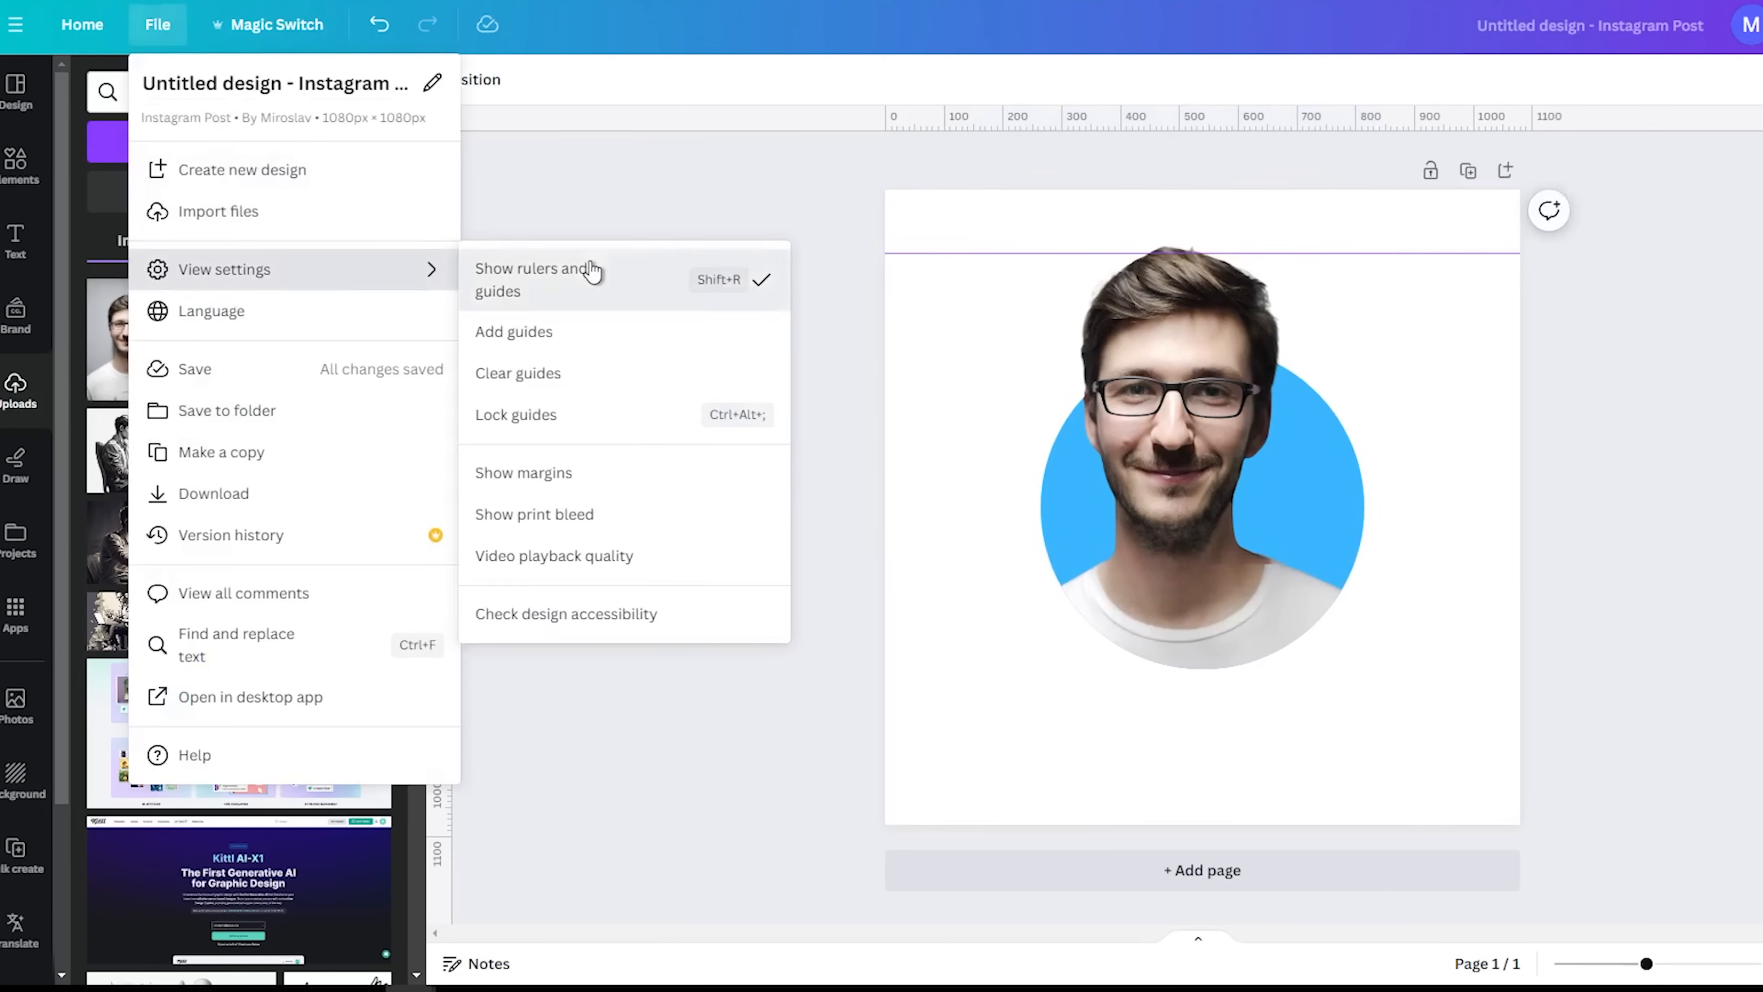
pyautogui.click(563, 271)
# Extend the overlaid cutout's lower crop edge to just below the shirt collar and crop both sides in to the circle's edges
pyautogui.click(1235, 545)
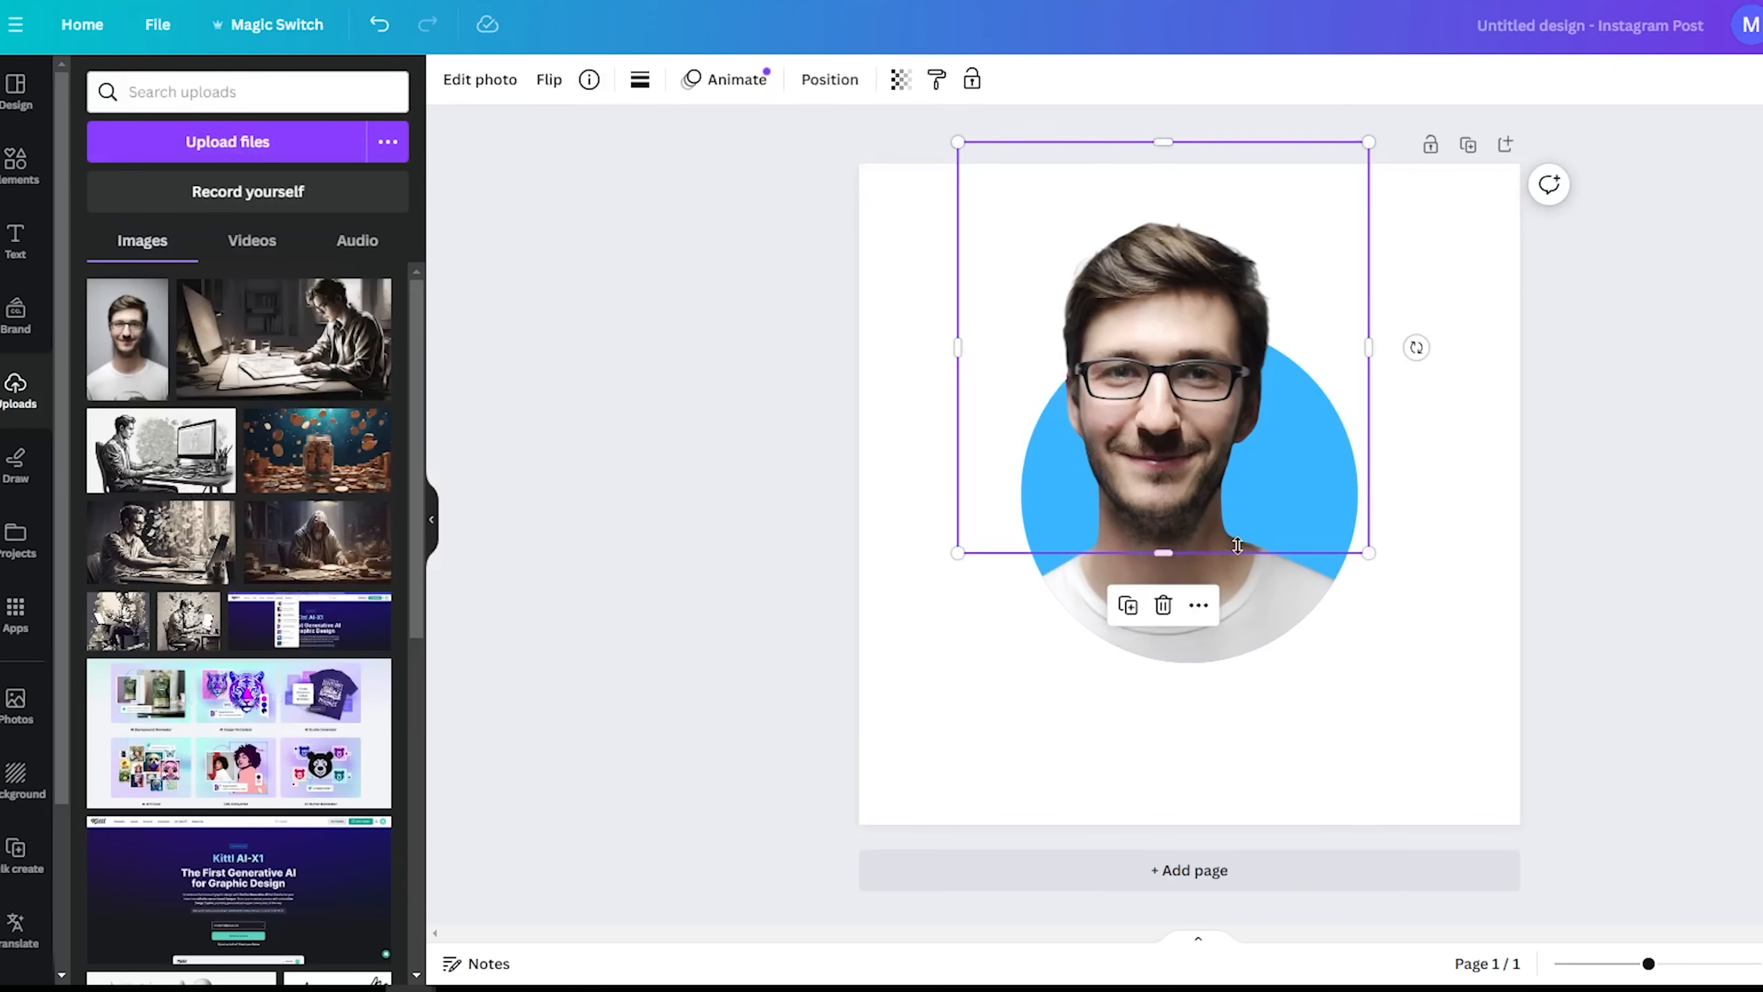
pyautogui.moveTo(1188, 556); pyautogui.dragTo(1197, 602)
pyautogui.moveTo(1333, 374); pyautogui.dragTo(1318, 374)
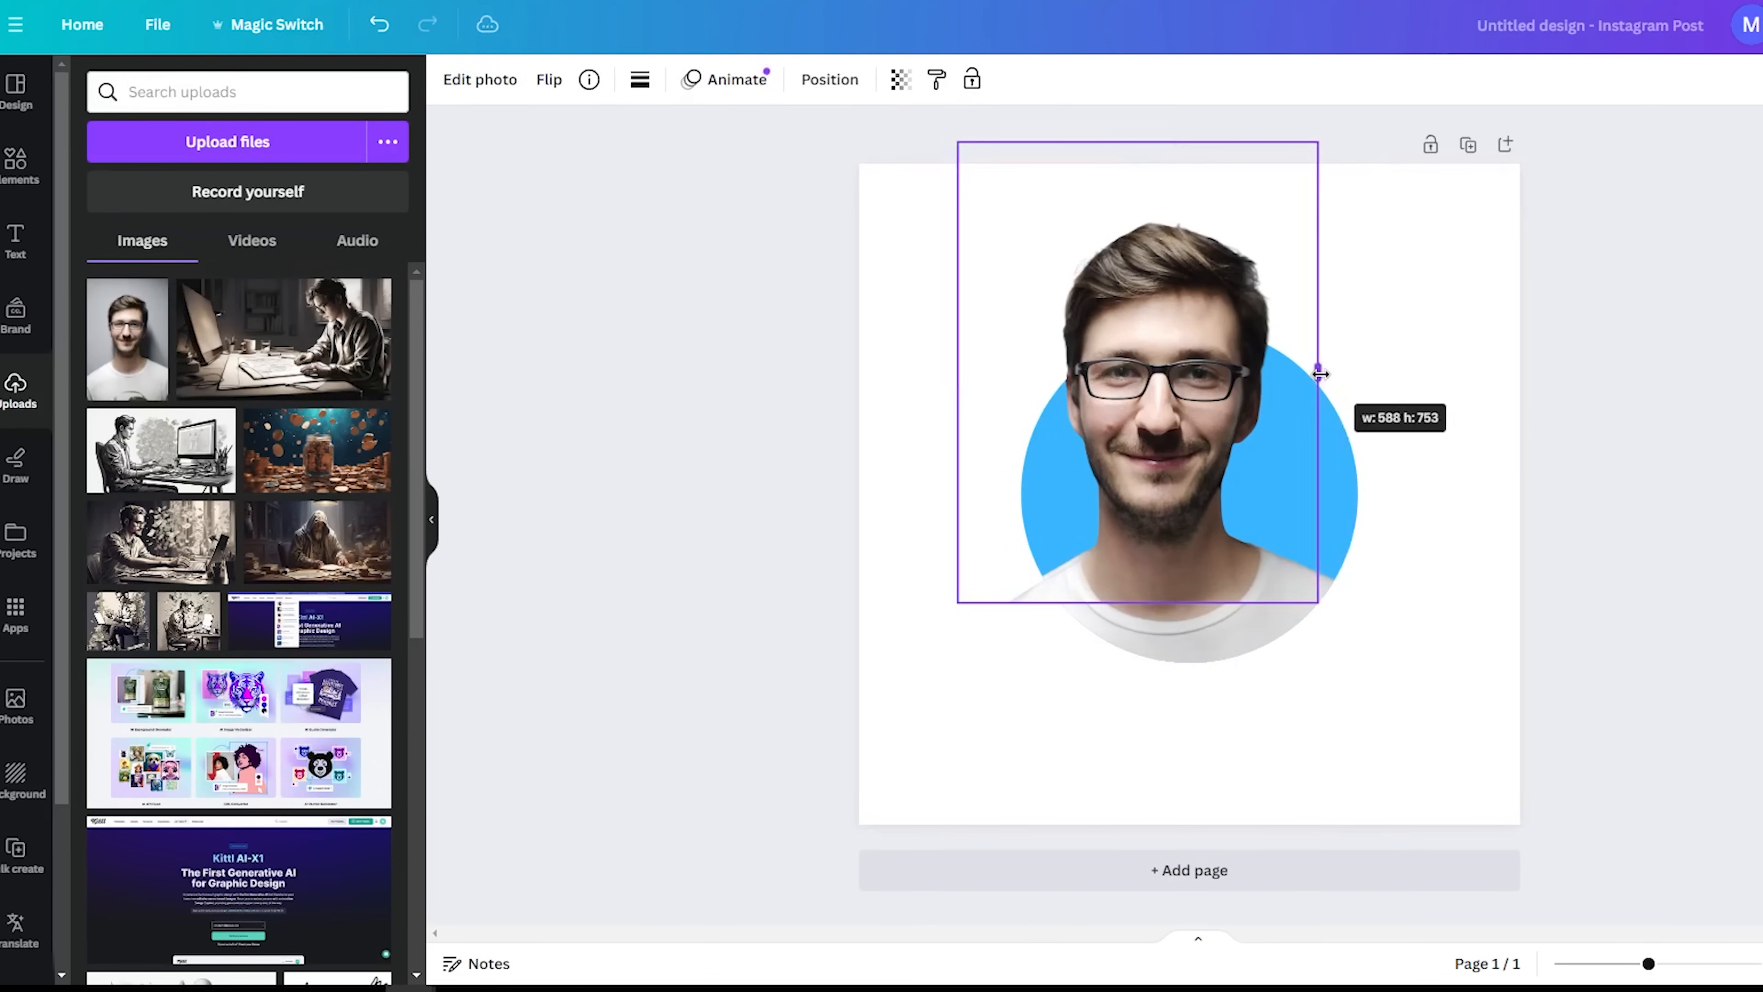
pyautogui.moveTo(957, 375); pyautogui.dragTo(1053, 390)
pyautogui.click(799, 394)
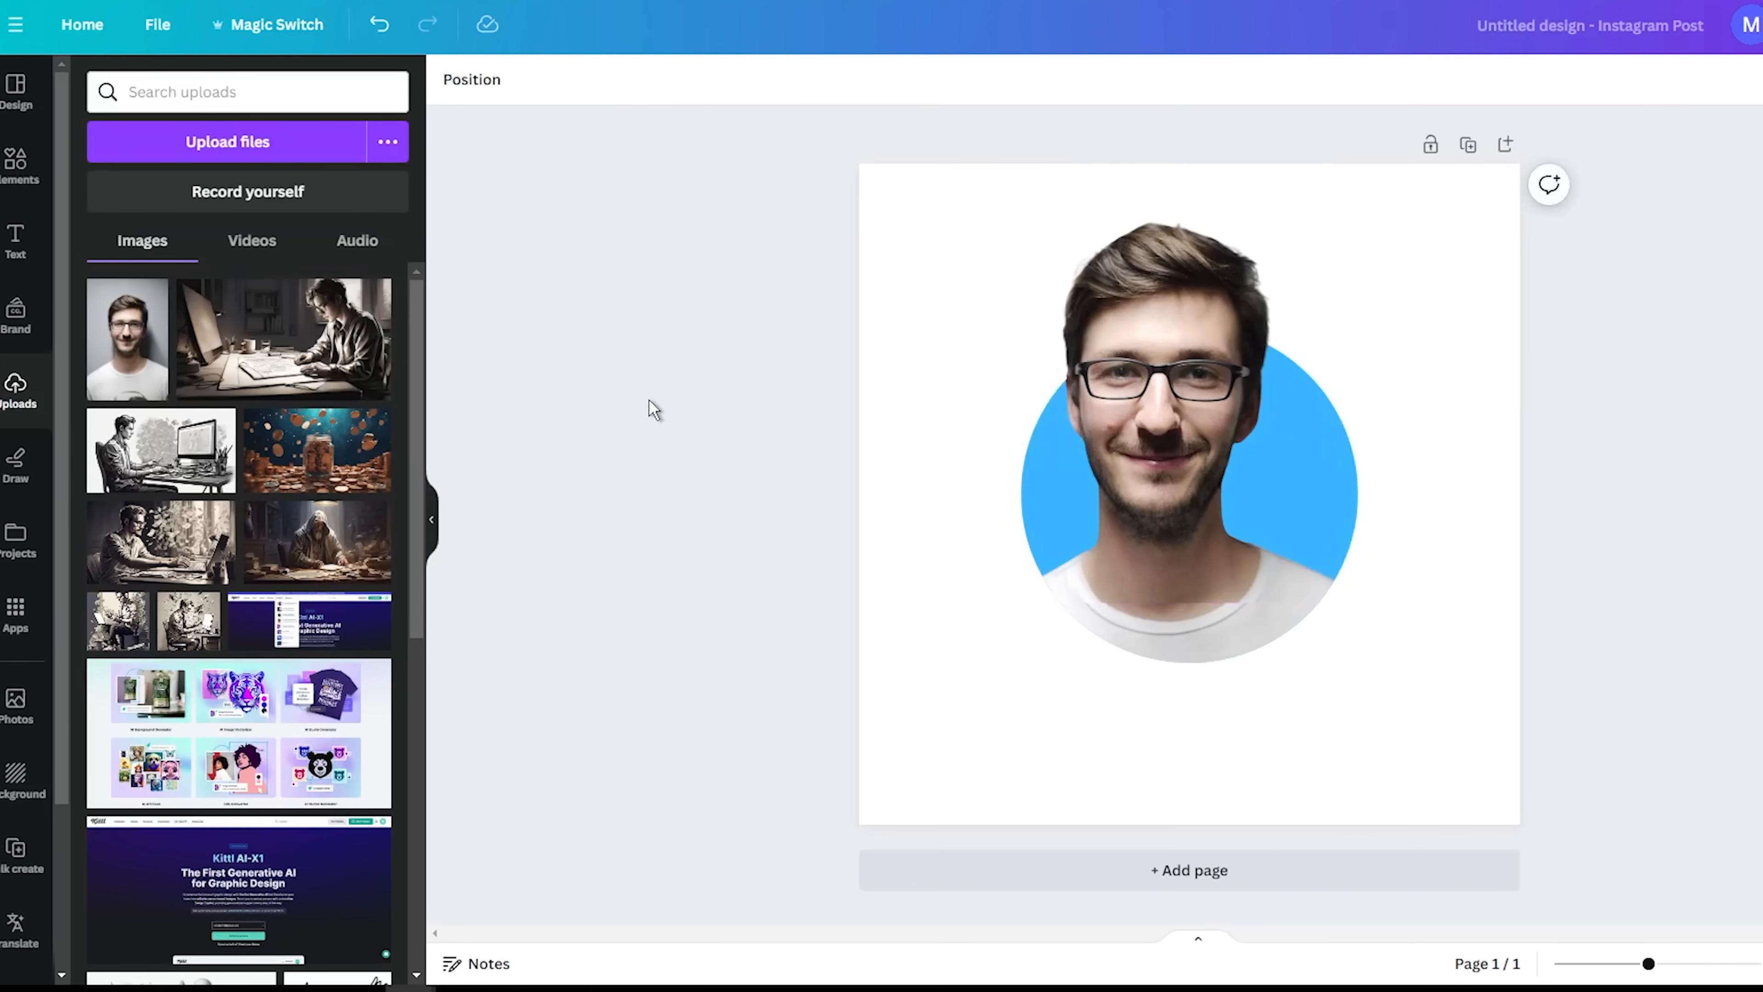
# Reposition the cropped cutout so its face and shoulders line up with the framed portrait underneath
pyautogui.click(1169, 592)
pyautogui.moveTo(1173, 604)
pyautogui.mouseDown()
pyautogui.moveTo(1173, 628)
pyautogui.moveTo(1176, 591)
pyautogui.mouseUp()
pyautogui.click(501, 591)
pyautogui.click(1111, 615)
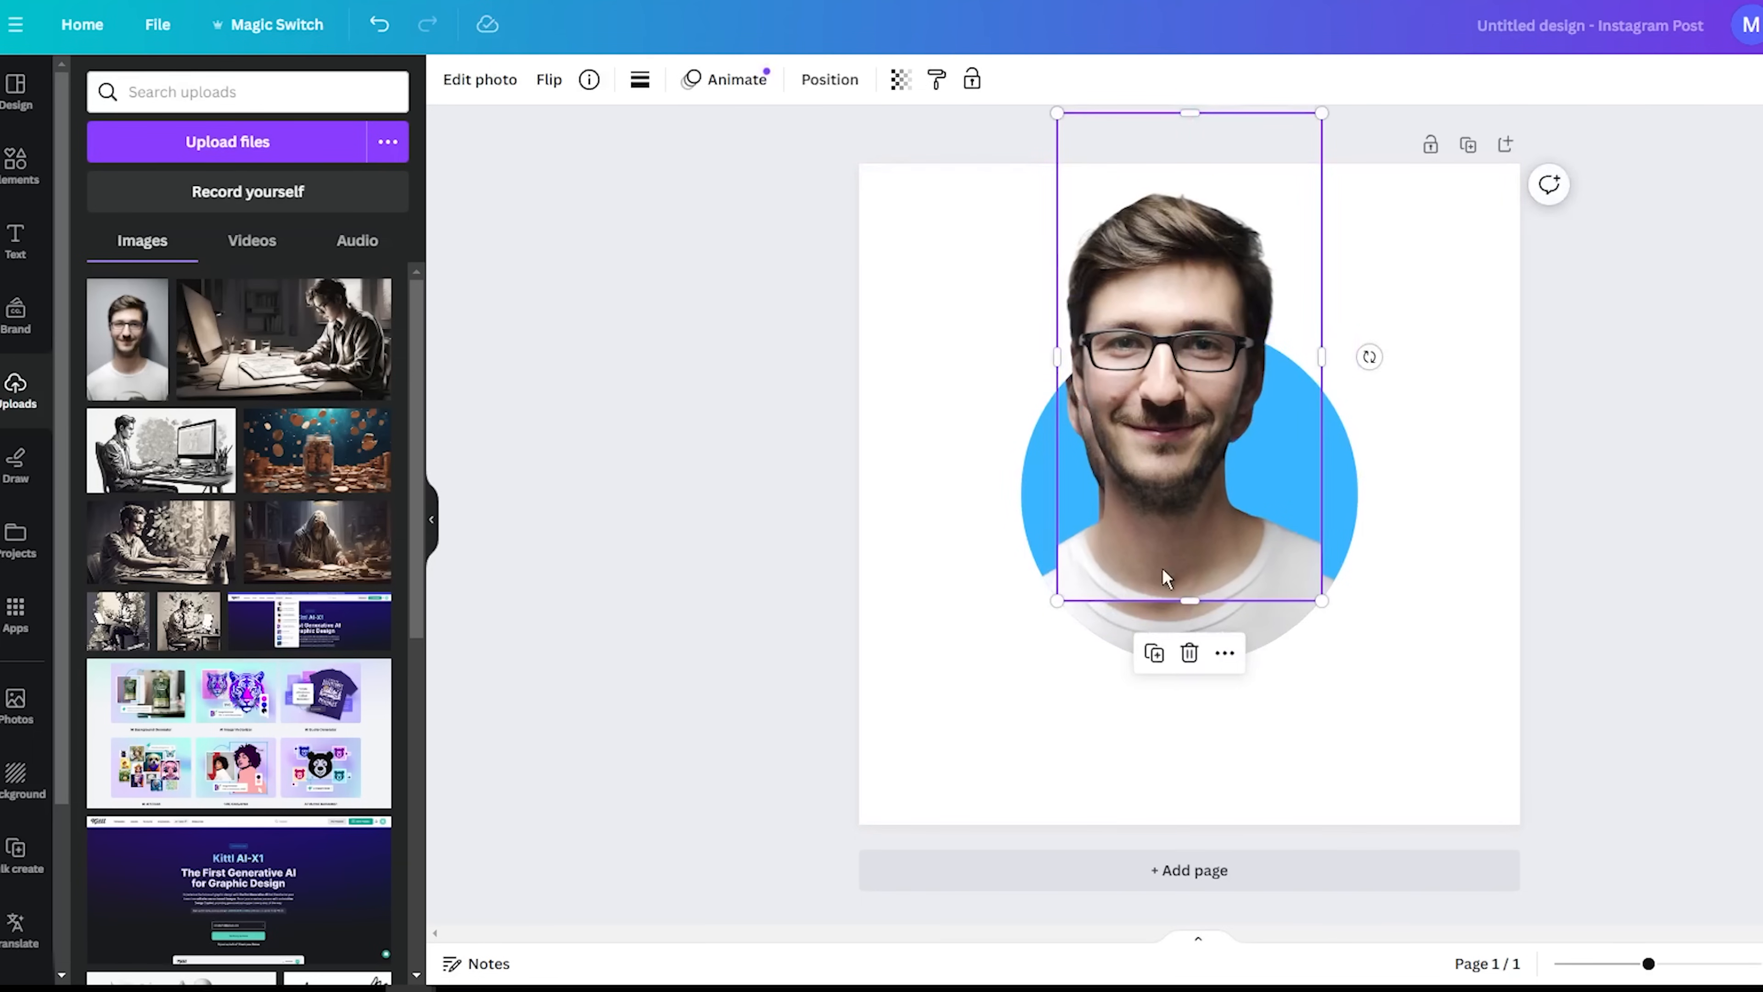
pyautogui.moveTo(1198, 532)
pyautogui.mouseDown()
pyautogui.moveTo(1192, 496)
pyautogui.moveTo(1189, 515)
pyautogui.mouseUp()
pyautogui.click(677, 452)
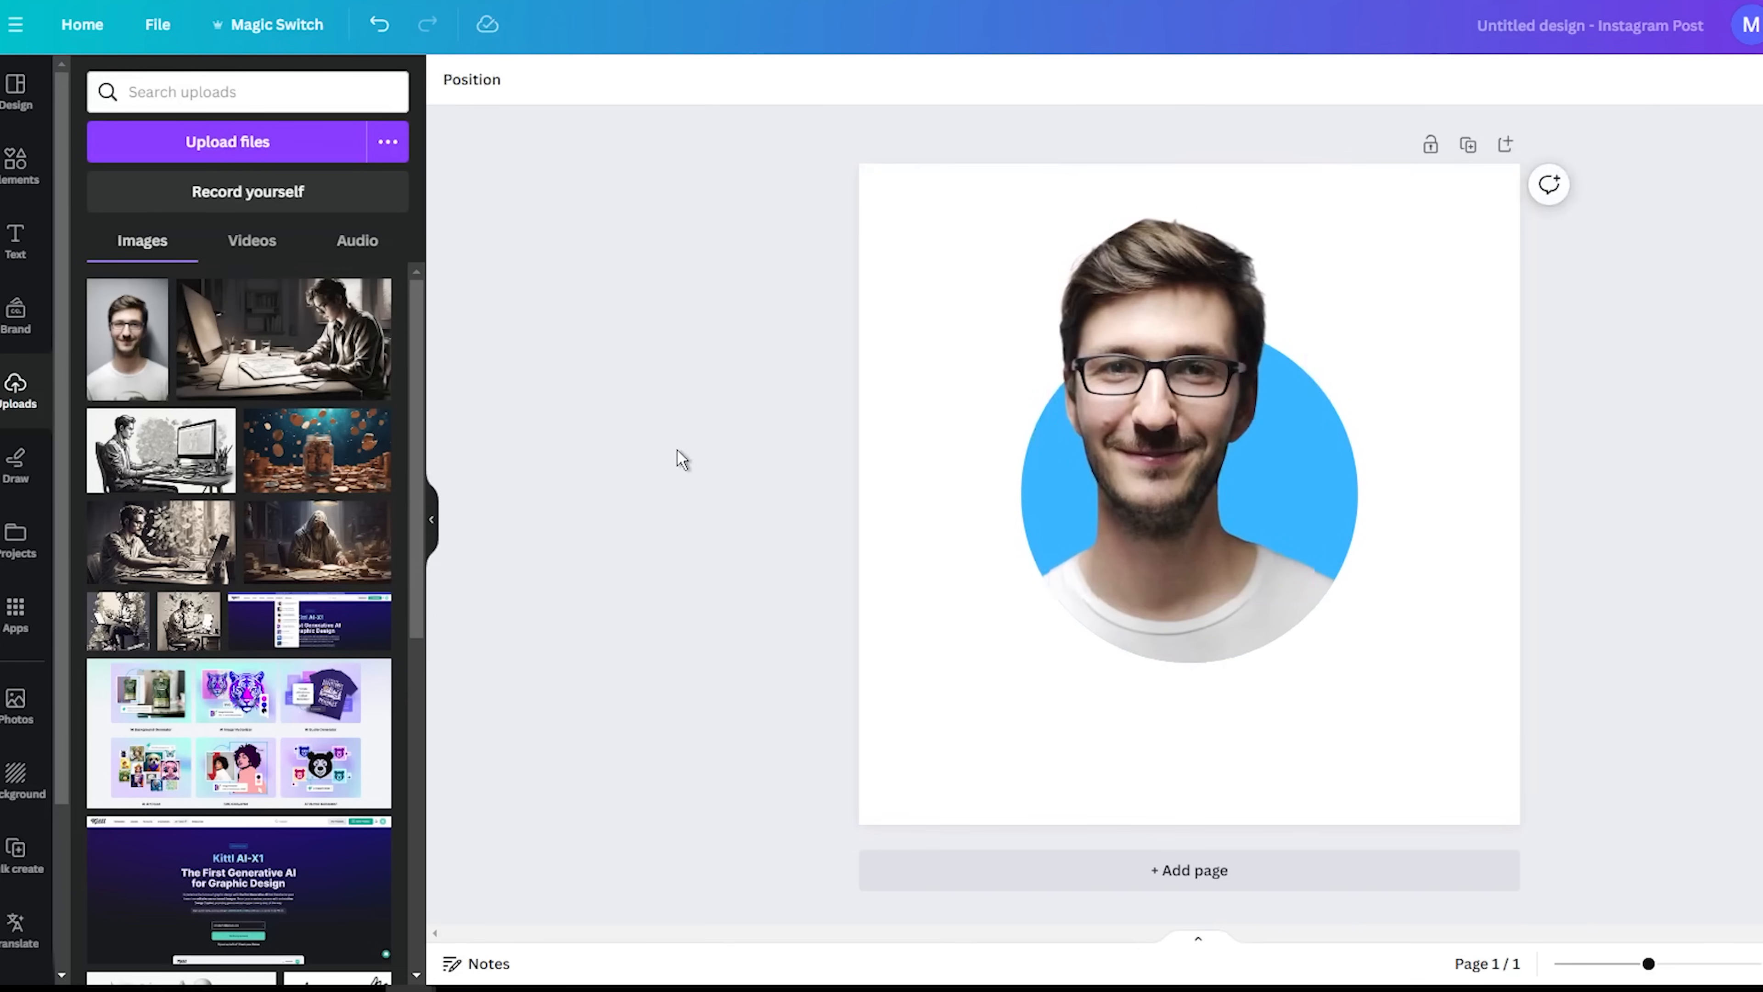
# Try a solid yellow page background, then apply the pastel yellow-to-pink gradient instead
pyautogui.click(810, 366)
pyautogui.click(452, 77)
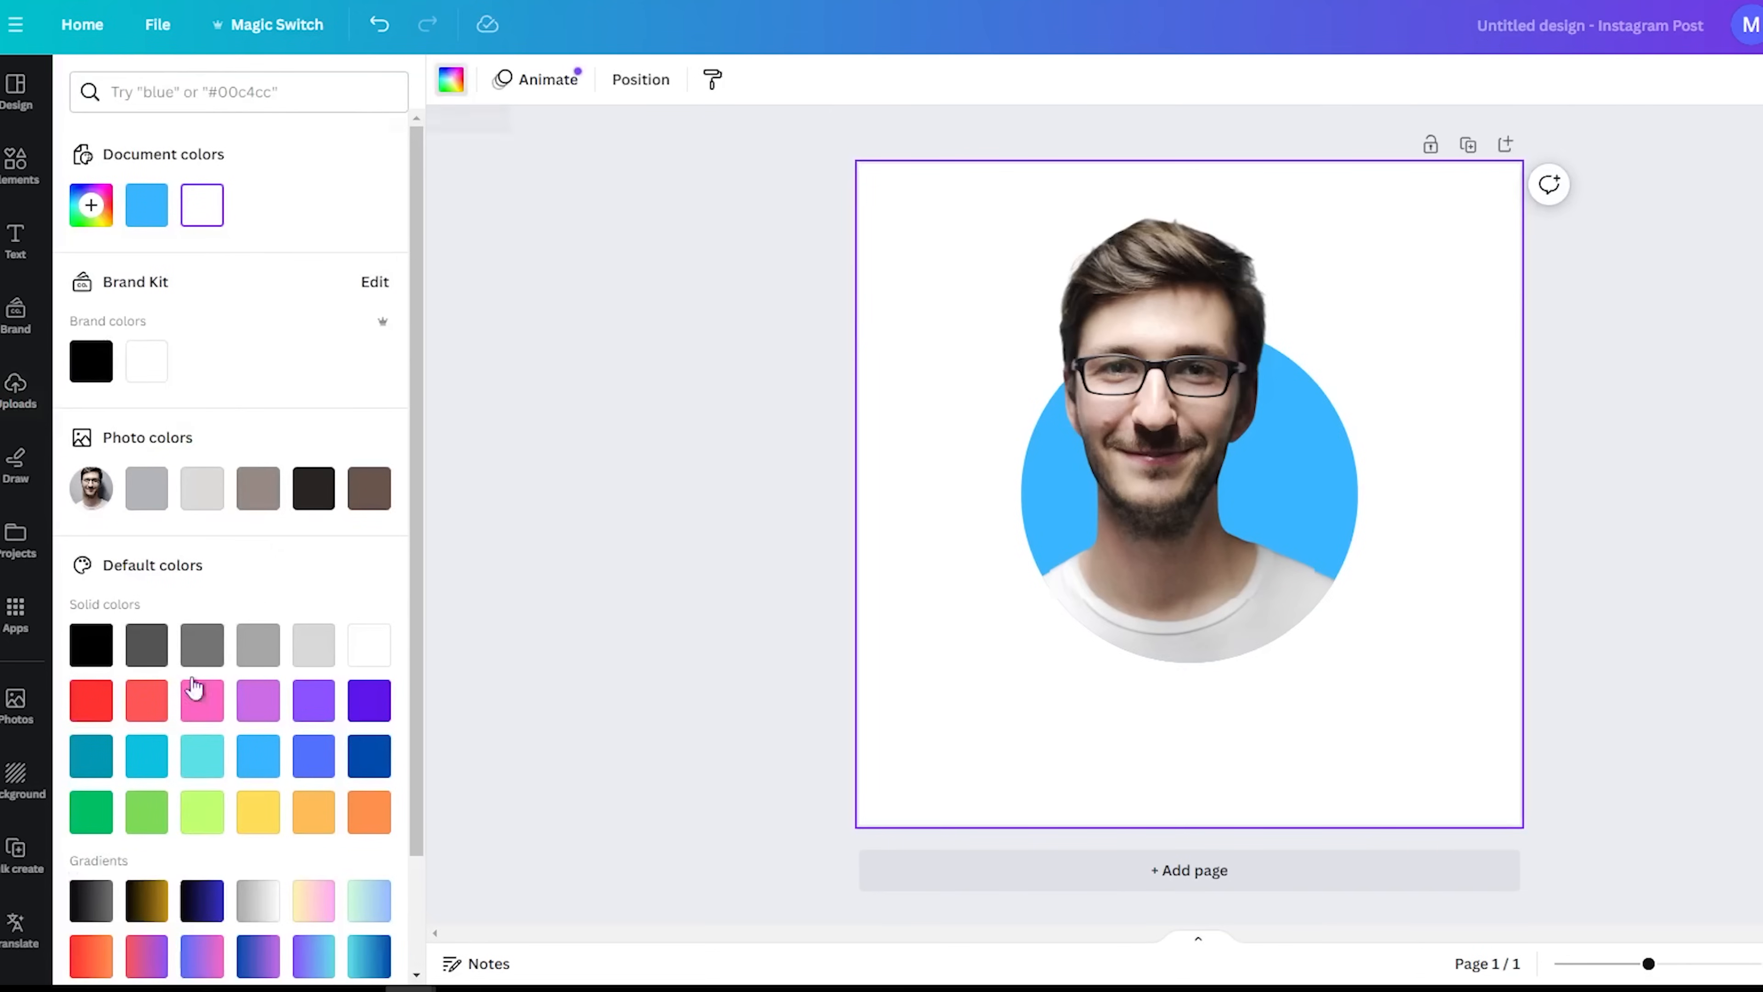
pyautogui.click(266, 819)
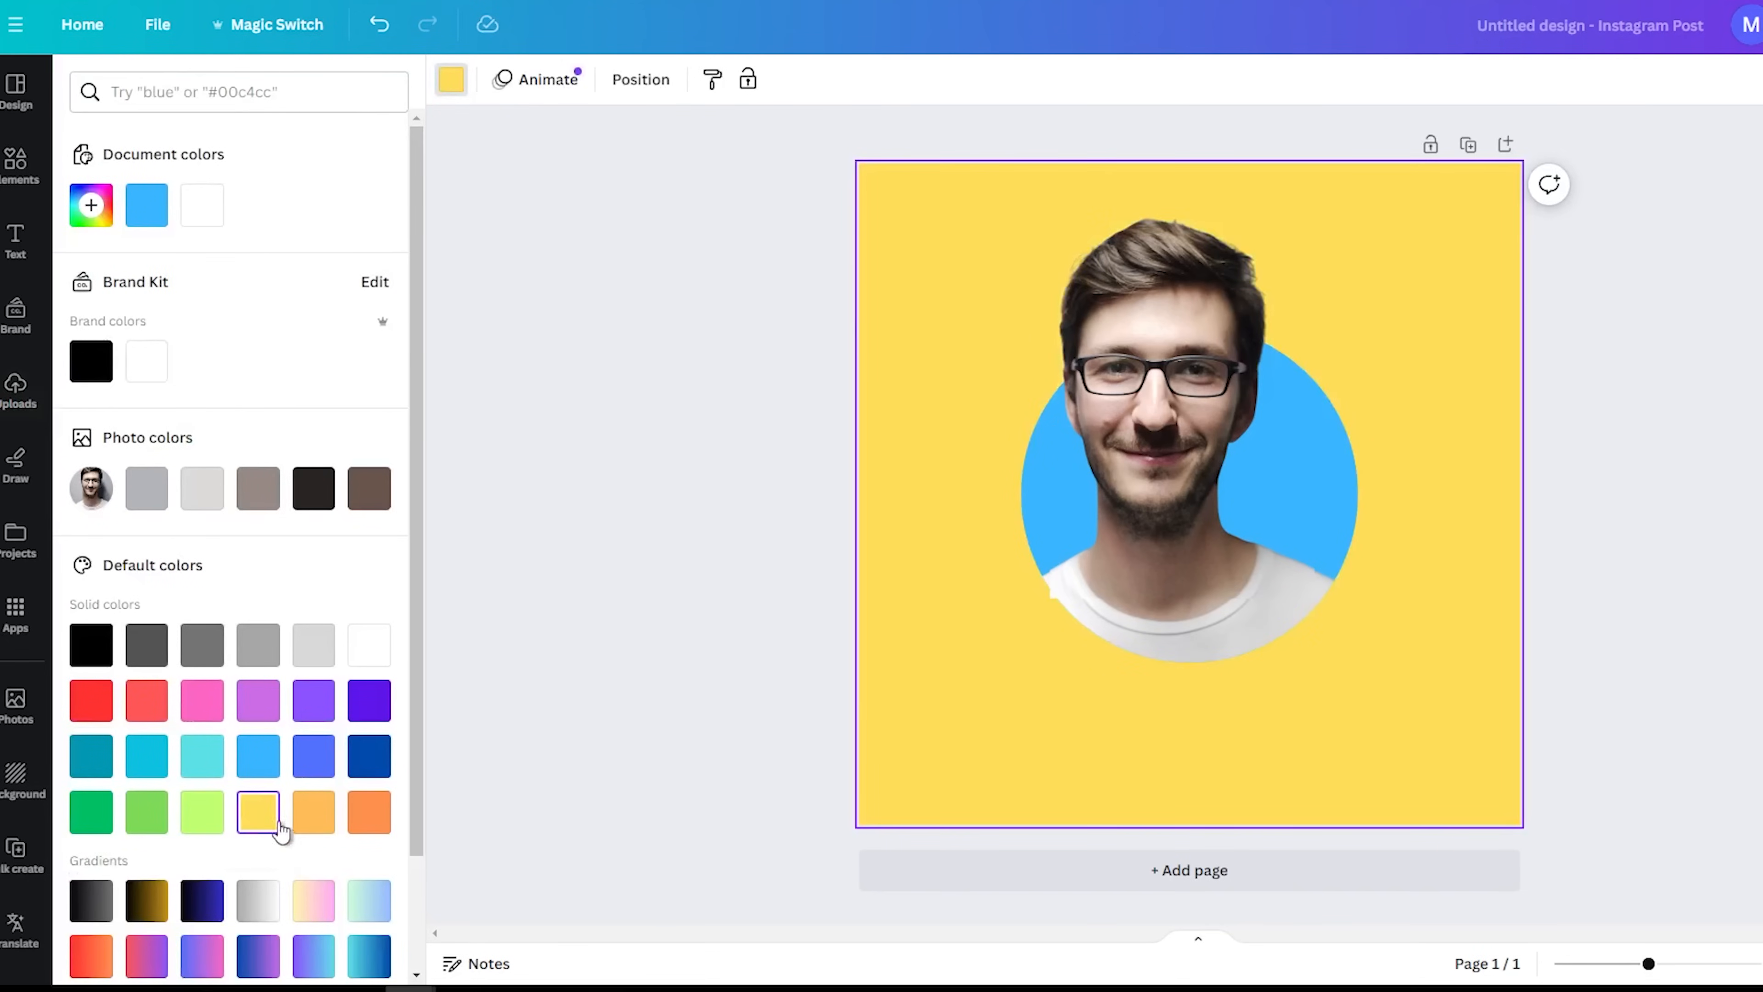
pyautogui.click(313, 900)
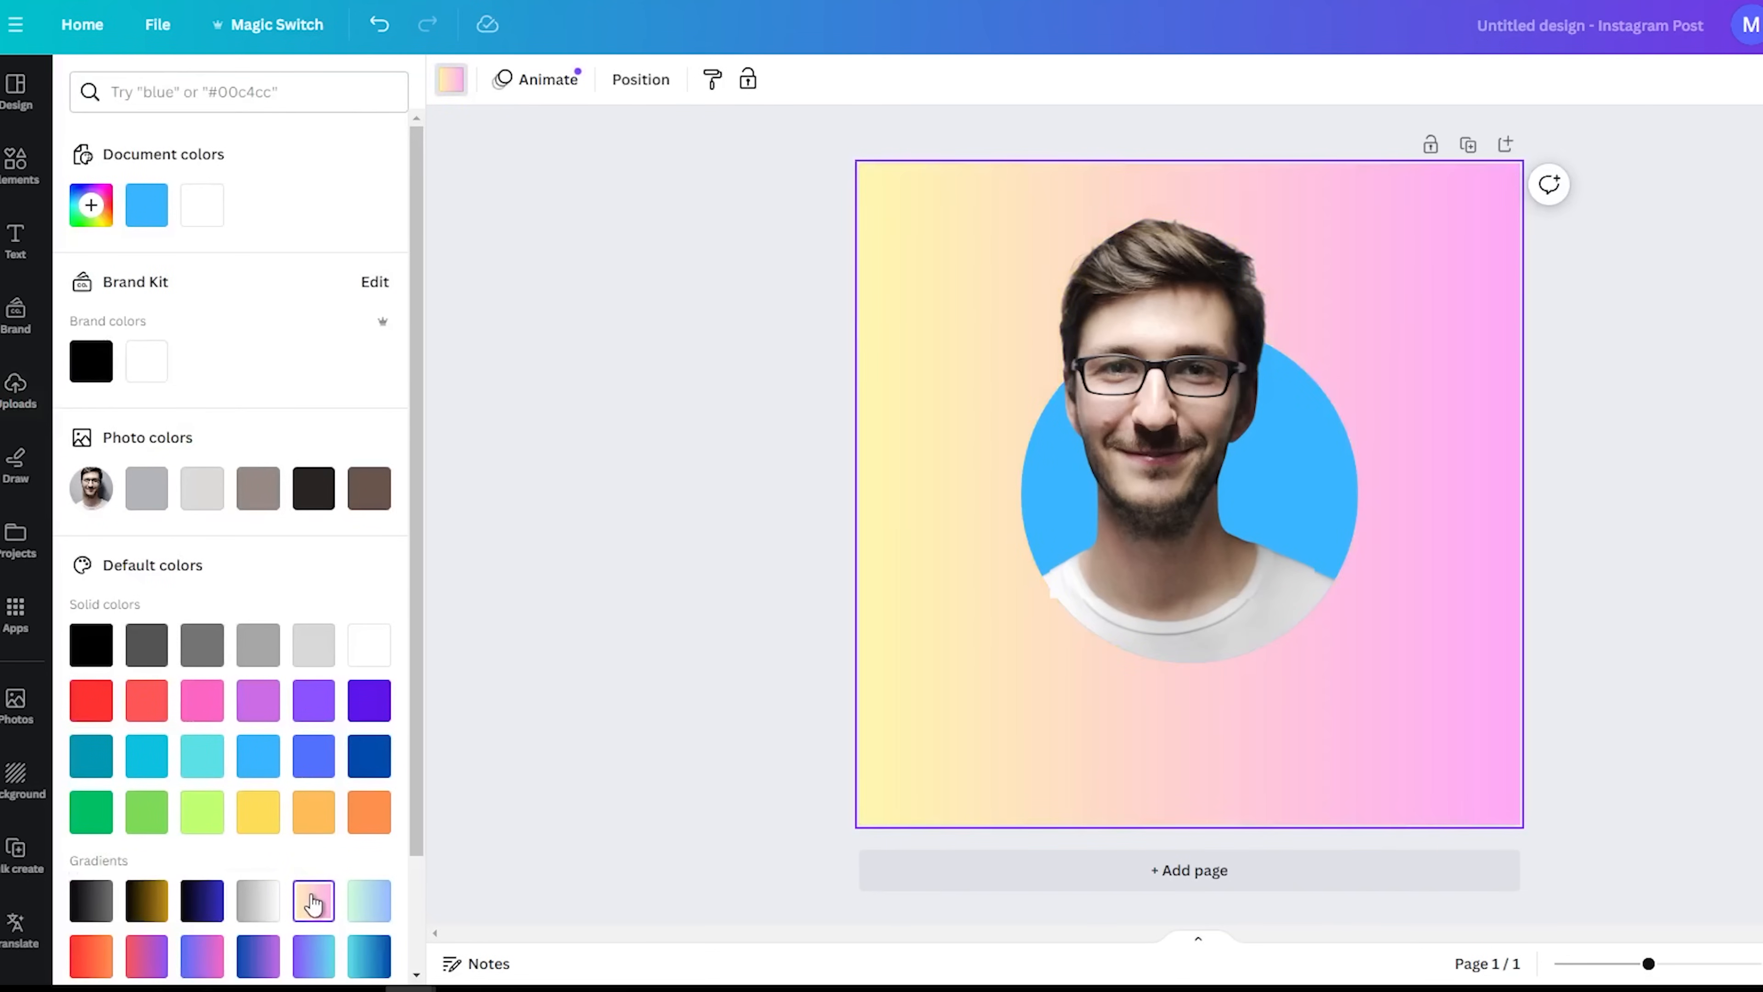
pyautogui.click(631, 626)
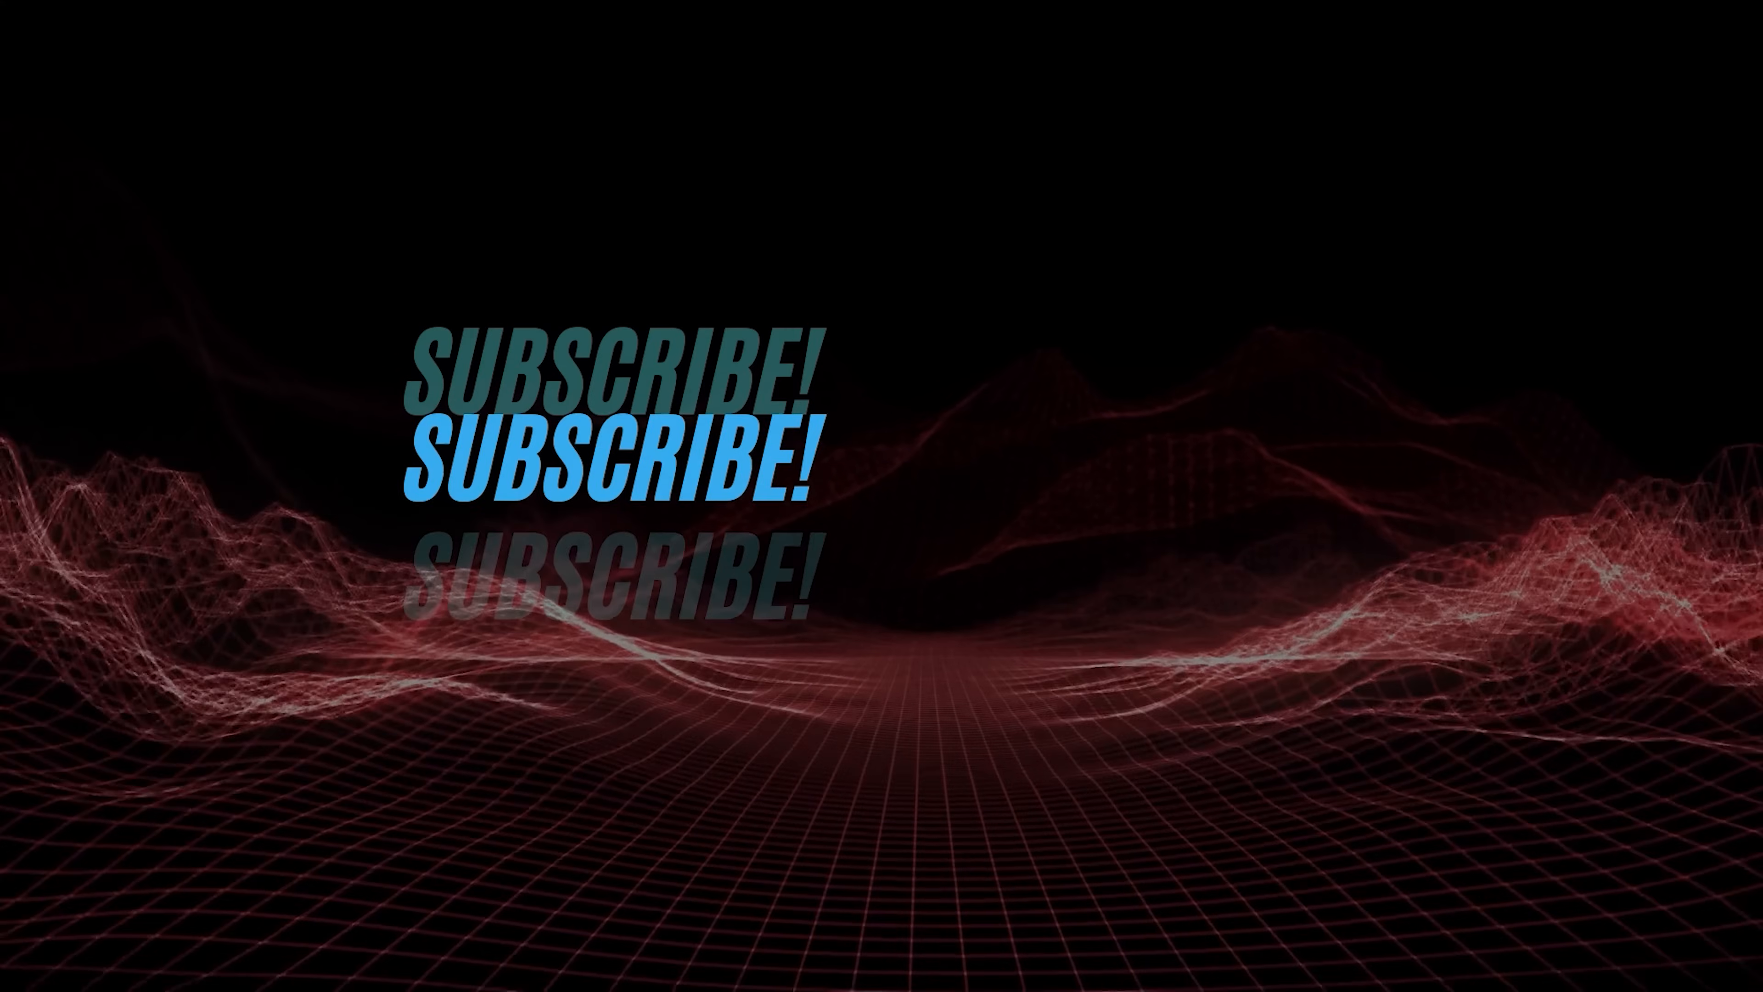